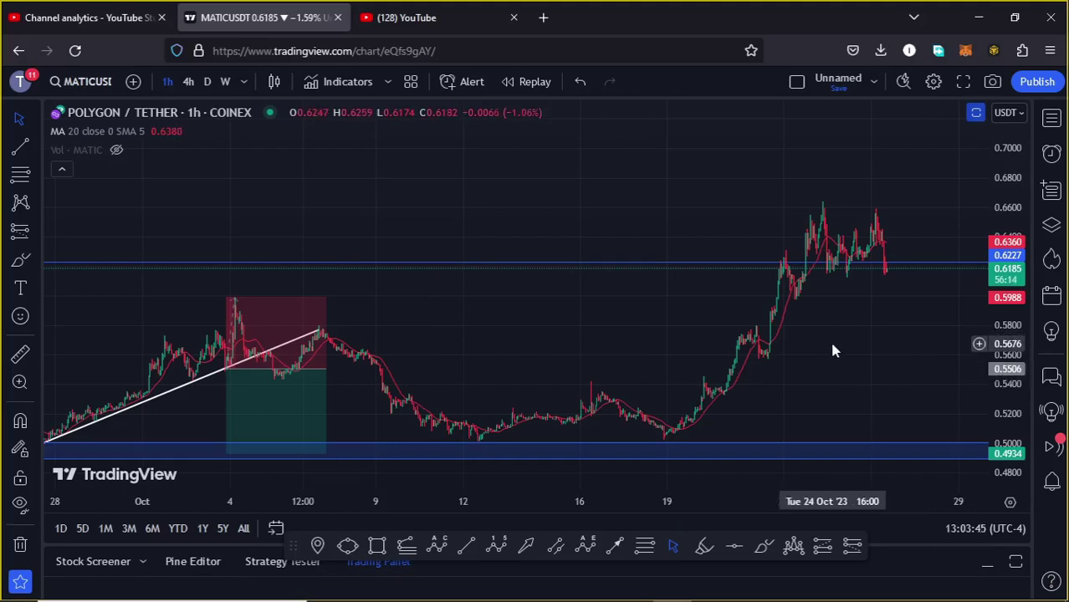
# - Zoom the POLYGON/TETHER 1-hour chart in on the Oct 17–30 candles
pyautogui.scroll(5, 851, 354)
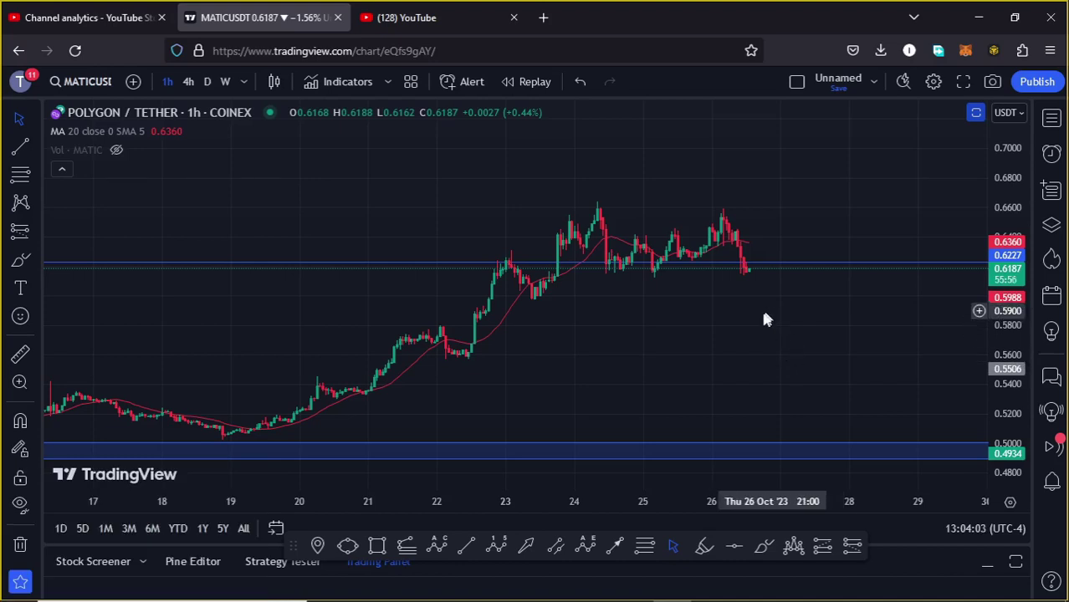
# - Brush red circles around the latest candles and delete them, stretching the price scale in between
pyautogui.click(764, 546)
pyautogui.moveTo(746, 227)
pyautogui.mouseDown()
pyautogui.moveTo(731, 226)
pyautogui.moveTo(716, 250)
pyautogui.moveTo(756, 262)
pyautogui.moveTo(768, 228)
pyautogui.moveTo(737, 224)
pyautogui.moveTo(779, 177)
pyautogui.mouseUp()
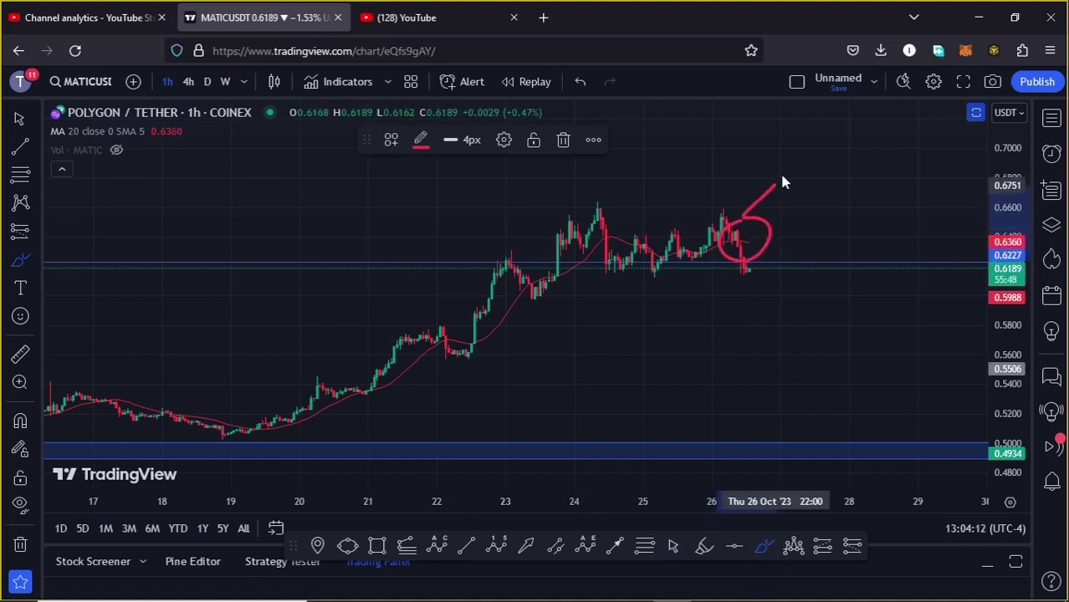
pyautogui.click(564, 139)
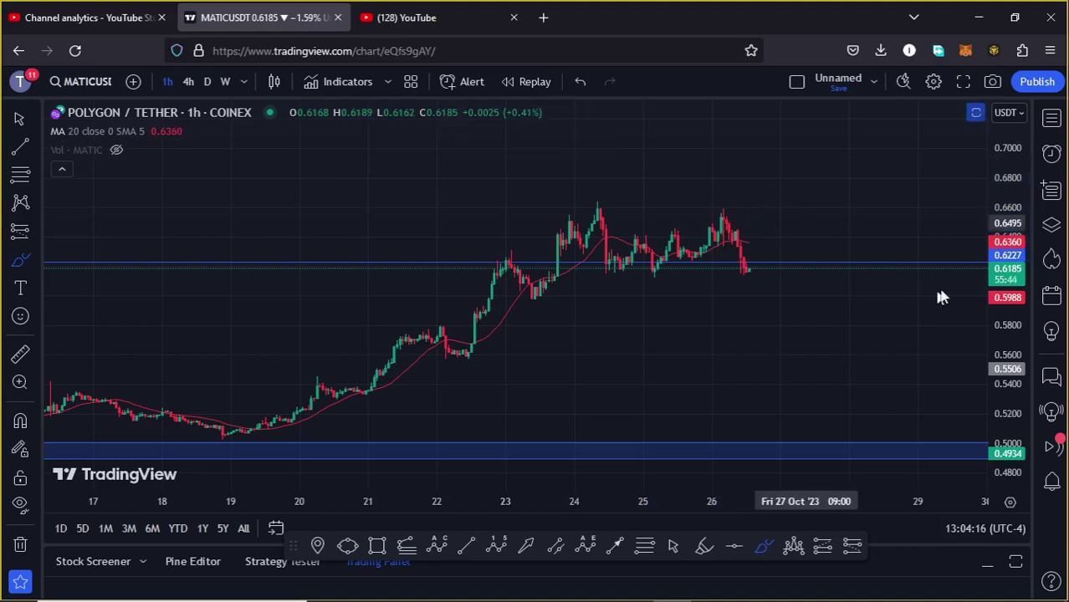
pyautogui.moveTo(1012, 280); pyautogui.dragTo(1012, 251)
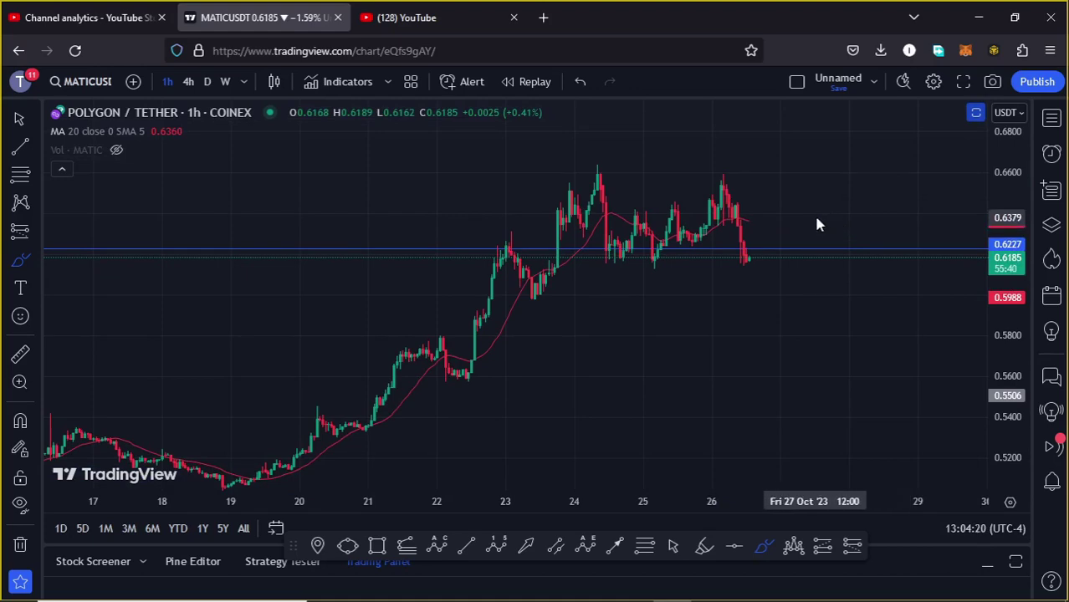
pyautogui.moveTo(744, 221)
pyautogui.mouseDown()
pyautogui.moveTo(723, 238)
pyautogui.moveTo(725, 273)
pyautogui.moveTo(761, 283)
pyautogui.moveTo(771, 219)
pyautogui.moveTo(736, 228)
pyautogui.mouseUp()
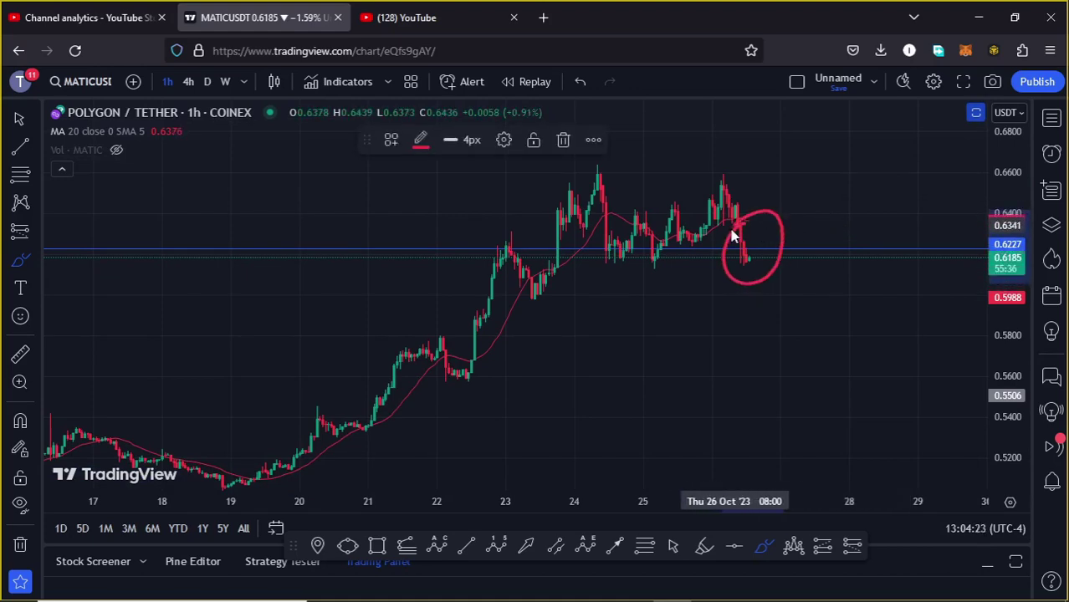
pyautogui.click(564, 140)
# - Compress the price scale to the 0.50 band, then sketch and delete a rising path from the Oct 12 low
pyautogui.scroll(-5, 585, 376)
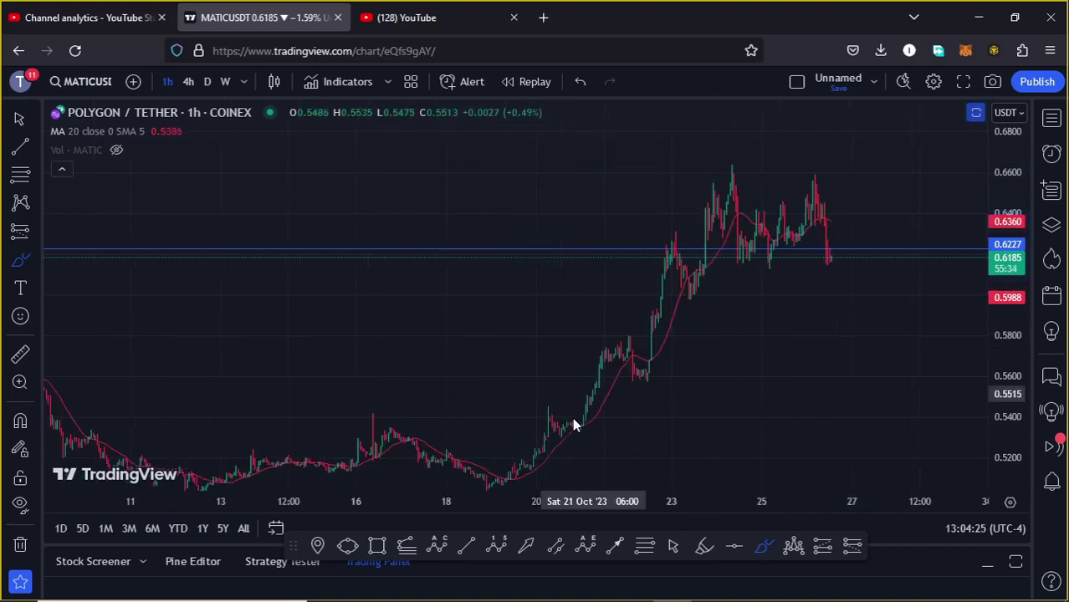
pyautogui.moveTo(1011, 237); pyautogui.dragTo(1008, 276)
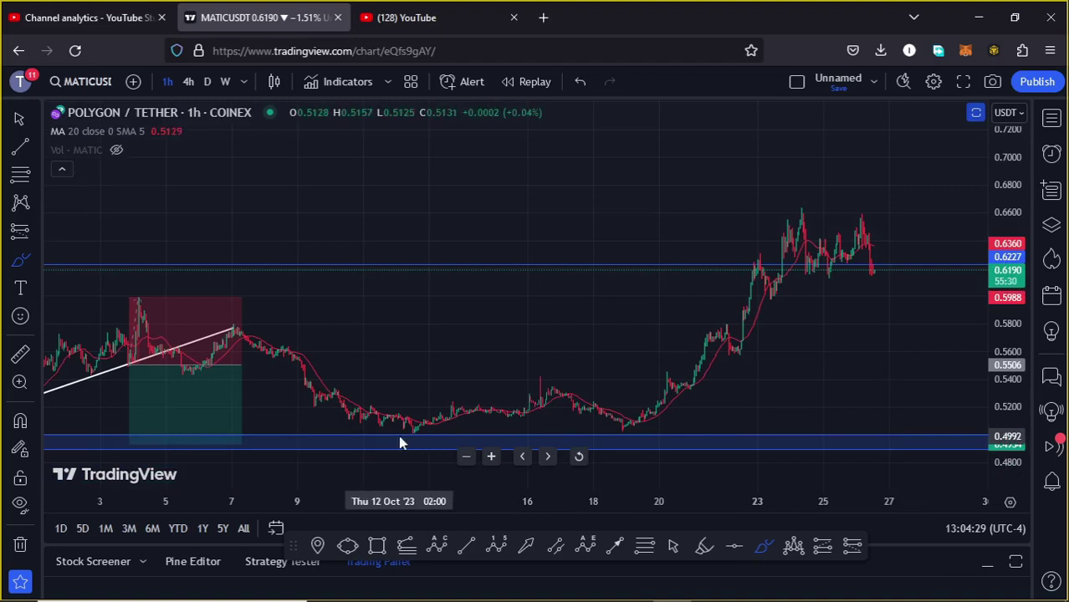
pyautogui.moveTo(402, 433)
pyautogui.mouseDown()
pyautogui.moveTo(579, 341)
pyautogui.moveTo(734, 337)
pyautogui.mouseUp()
pyautogui.moveTo(778, 270); pyautogui.dragTo(820, 181)
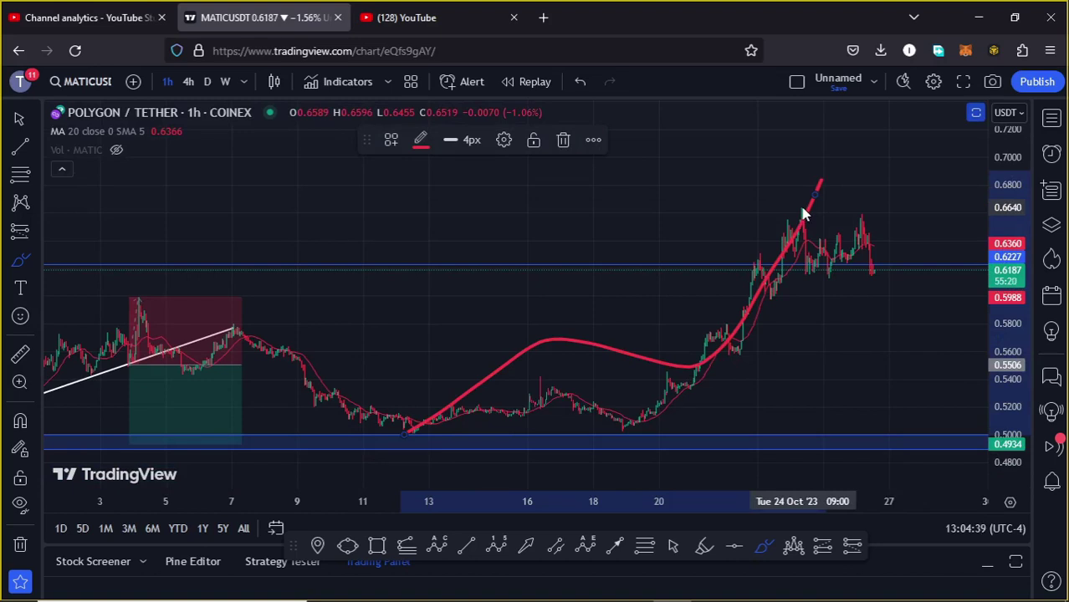
pyautogui.click(563, 140)
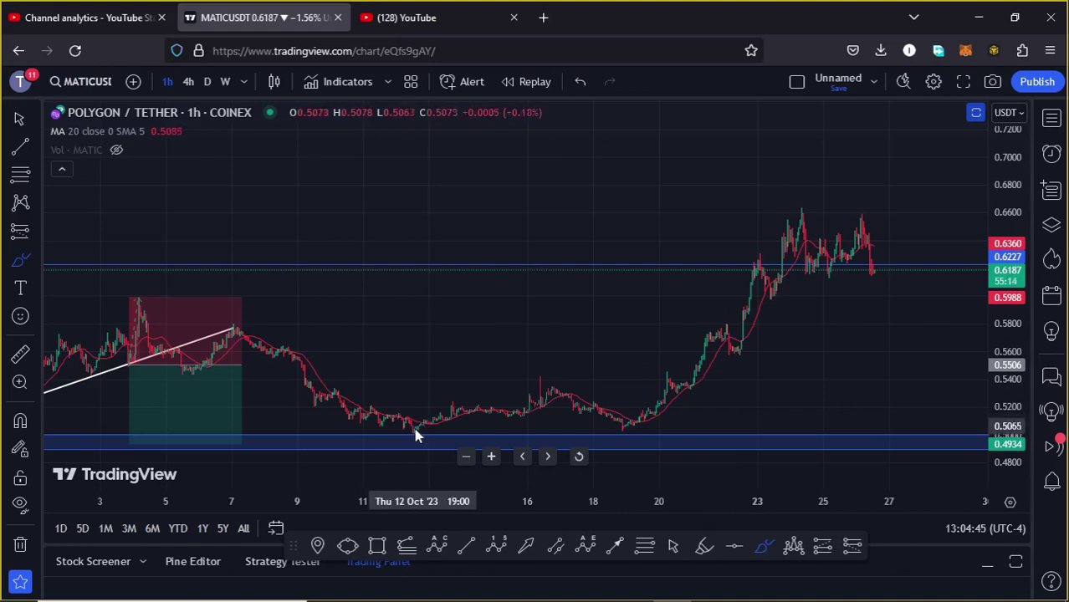
# - Sketch a multi-wave path from the Oct 12 low upward, then delete it
pyautogui.moveTo(413, 432)
pyautogui.mouseDown()
pyautogui.moveTo(492, 390)
pyautogui.moveTo(568, 390)
pyautogui.moveTo(623, 427)
pyautogui.moveTo(795, 210)
pyautogui.moveTo(864, 329)
pyautogui.moveTo(927, 176)
pyautogui.moveTo(953, 199)
pyautogui.mouseUp()
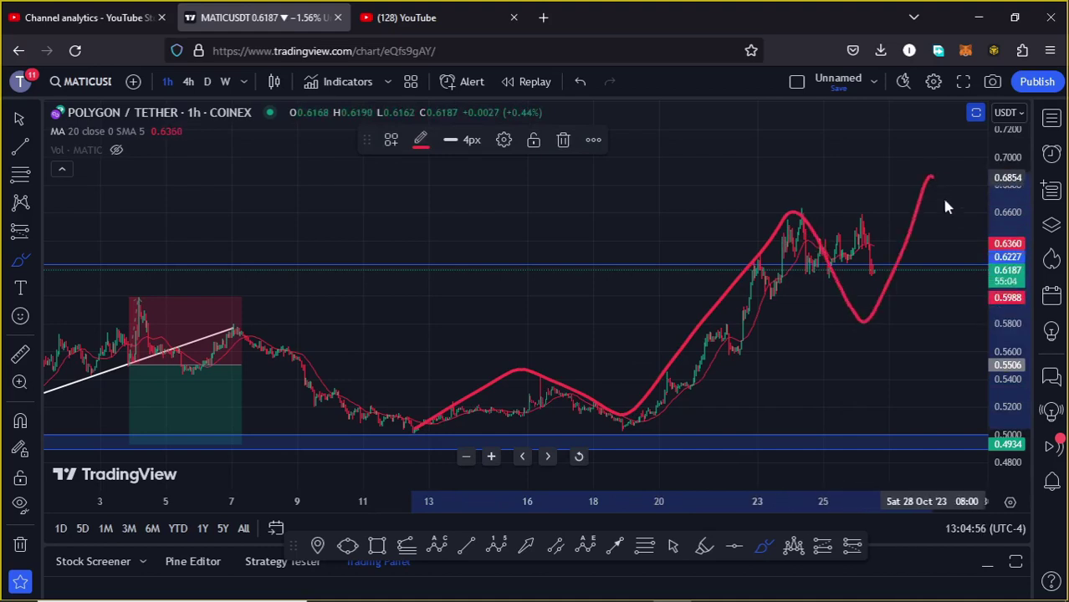
pyautogui.moveTo(974, 159); pyautogui.dragTo(980, 132)
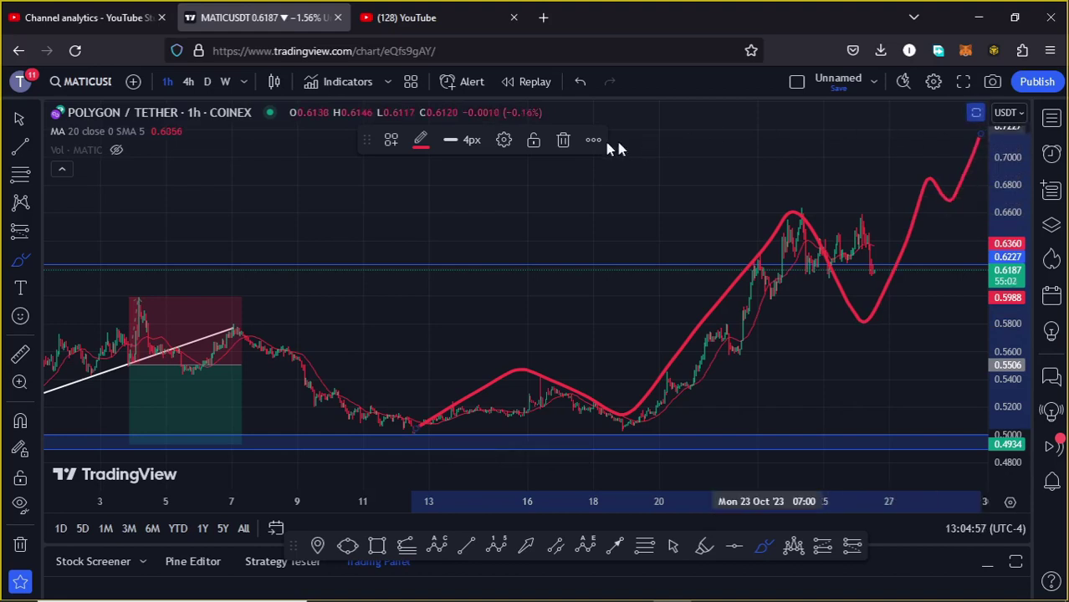
pyautogui.click(562, 140)
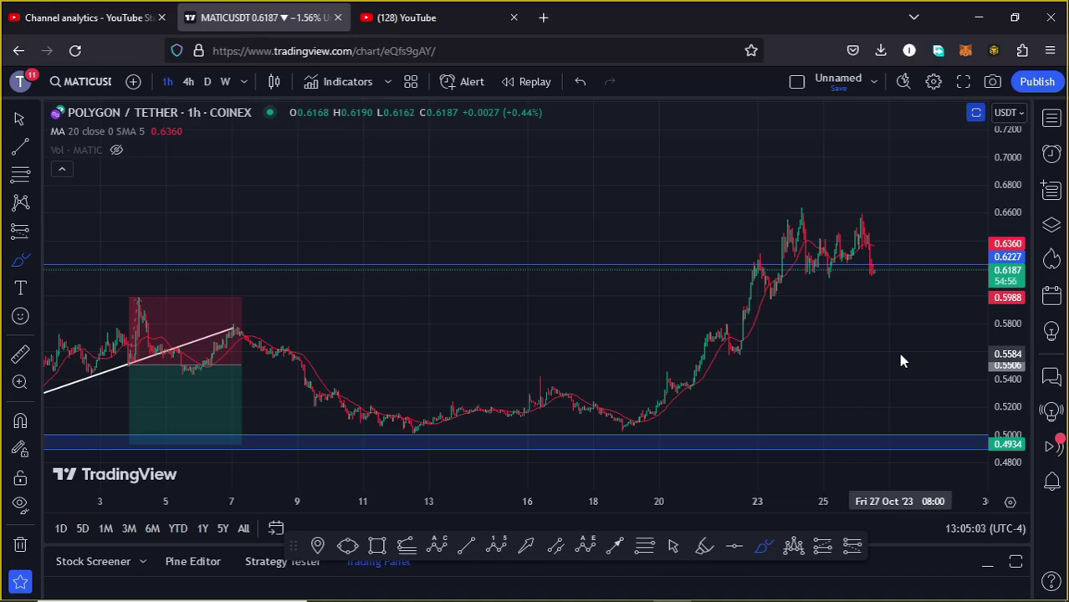
# - Draw a Fibonacci retracement from the 0.5014 low to the 0.6657 high
pyautogui.click(645, 548)
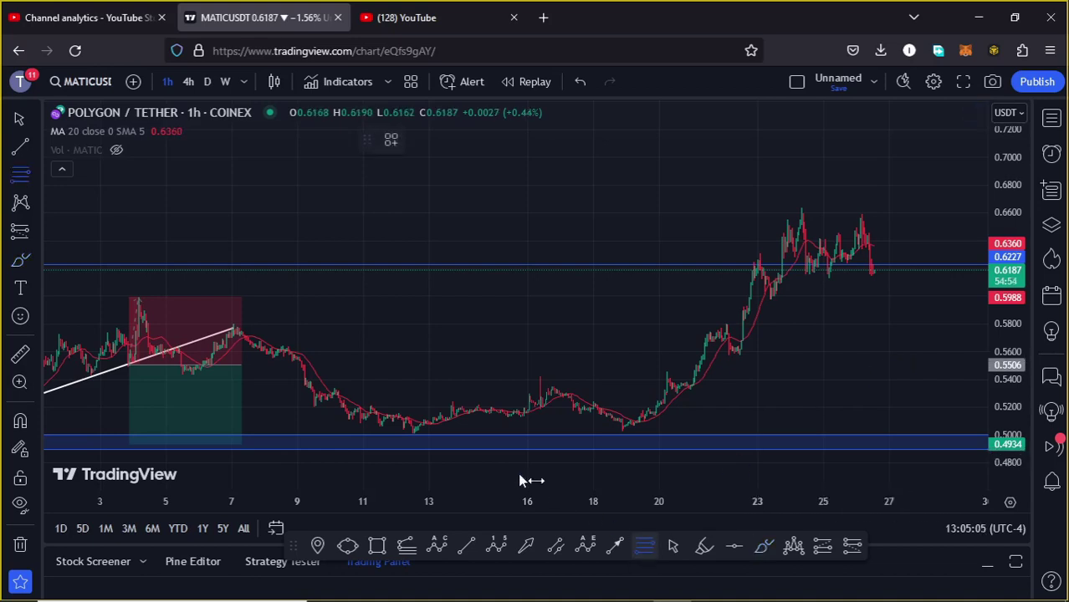
pyautogui.click(413, 434)
pyautogui.click(907, 180)
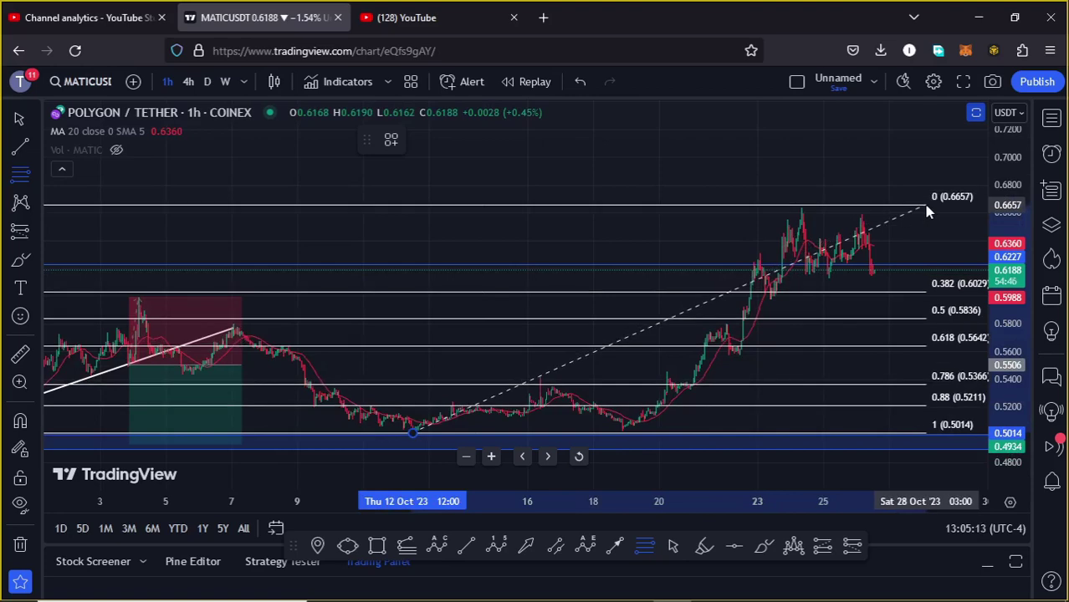
pyautogui.click(925, 206)
# - Zoom and pan so the recent candles sit against the Fib levels, price 0.6188 above 0.382
pyautogui.moveTo(944, 237); pyautogui.dragTo(800, 202)
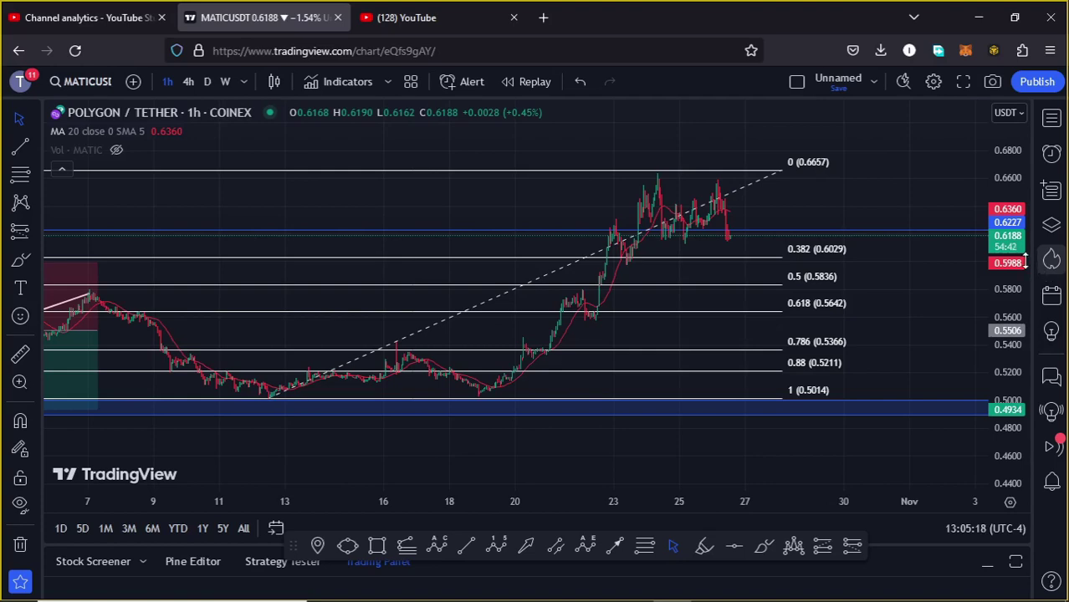
pyautogui.scroll(5, 1004, 259)
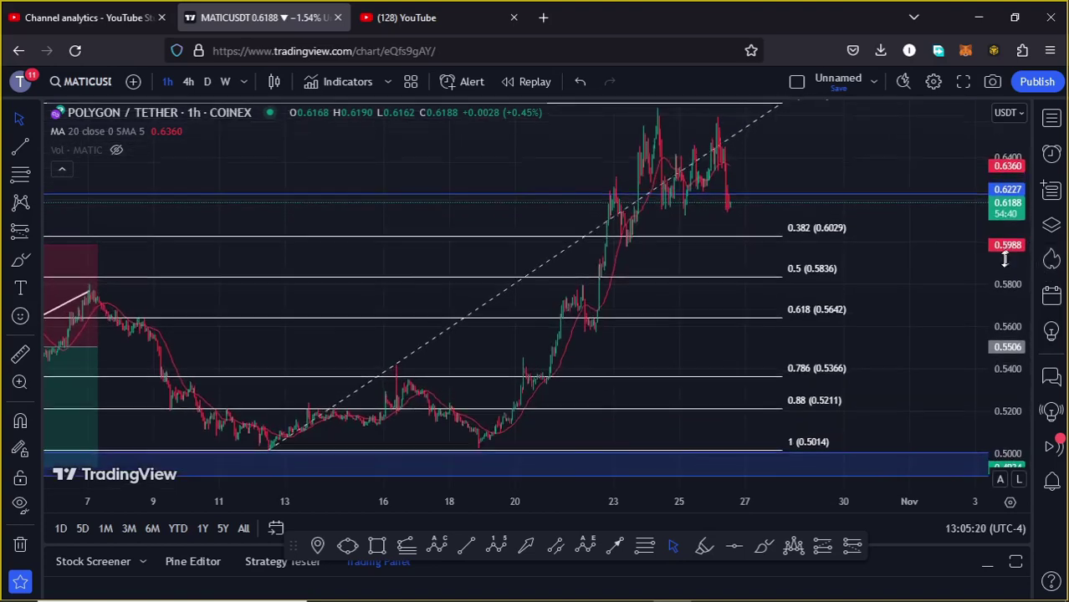
pyautogui.scroll(4, 780, 273)
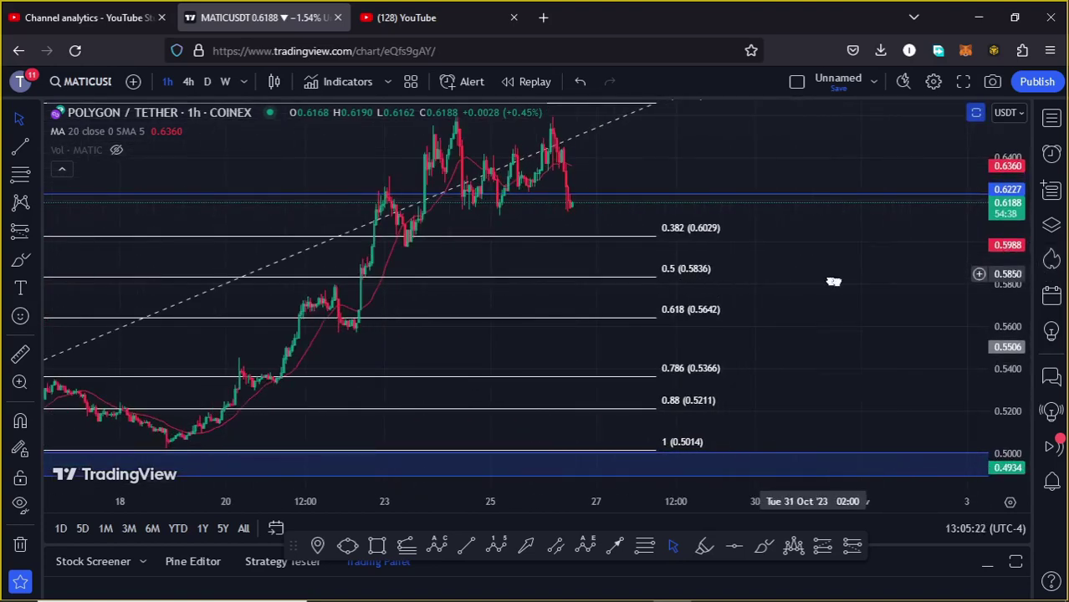
pyautogui.moveTo(833, 282); pyautogui.dragTo(961, 314)
pyautogui.scroll(2, 934, 305)
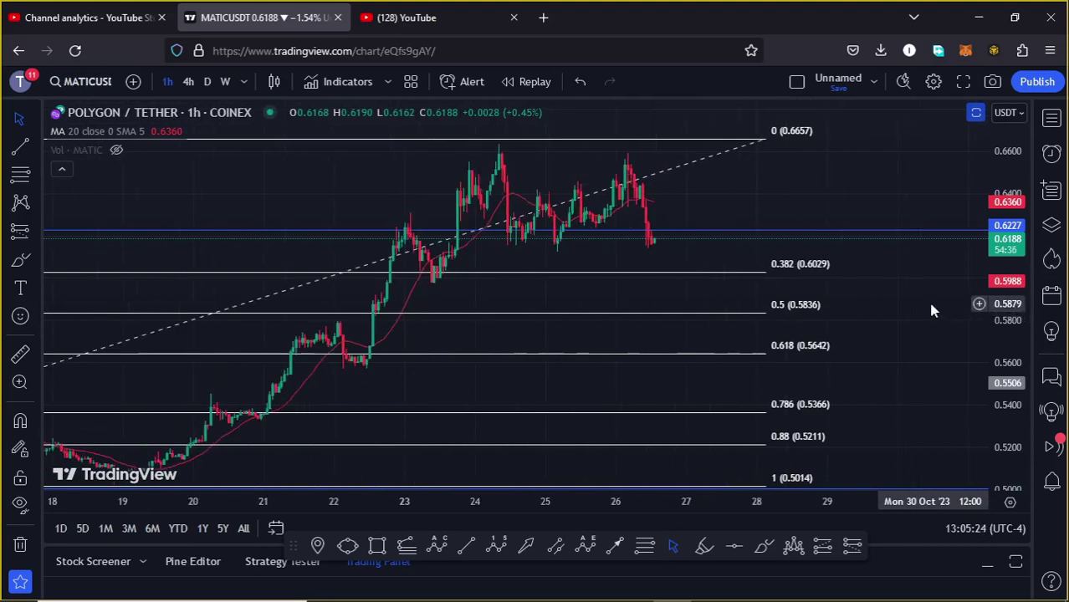
pyautogui.scroll(1, 933, 311)
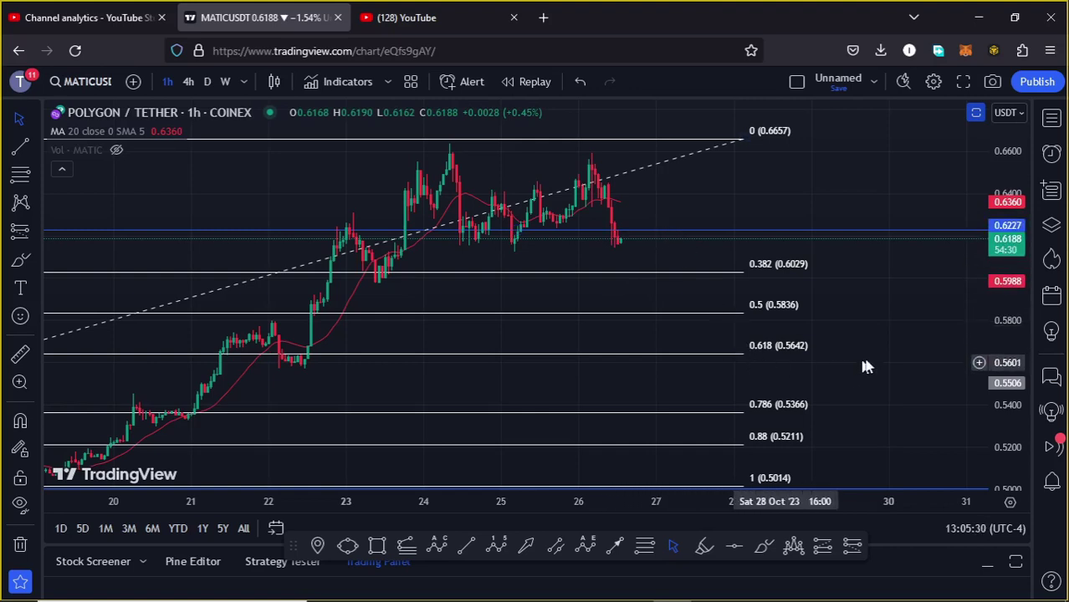
pyautogui.moveTo(906, 333); pyautogui.dragTo(859, 332)
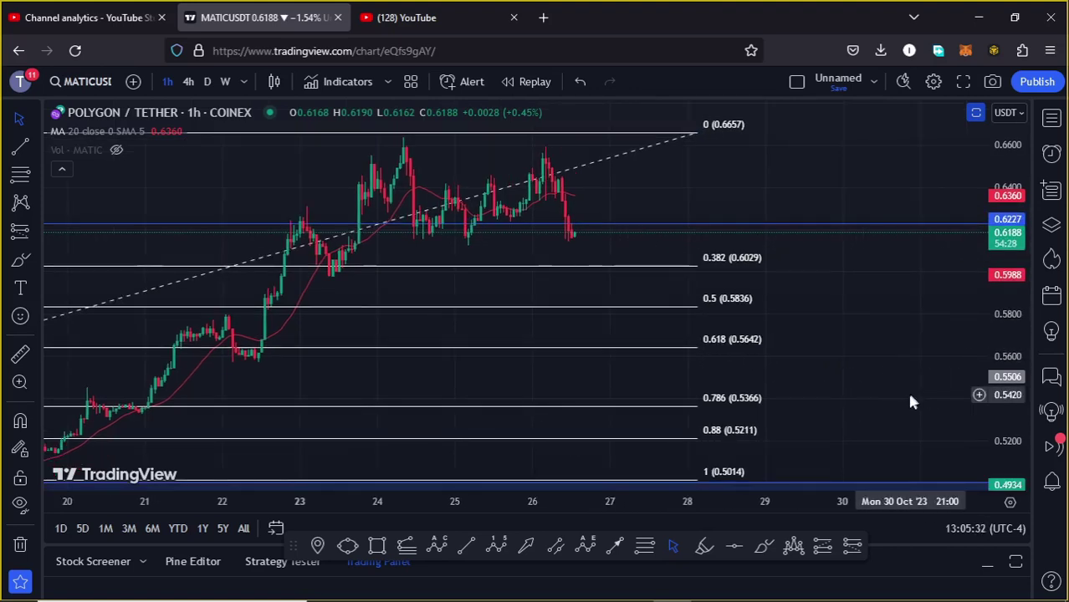
# - Draw a blue rectangle over Oct 26–27 from the 0.382 level (0.6024) down to 0.618 (0.5638)
pyautogui.click(376, 546)
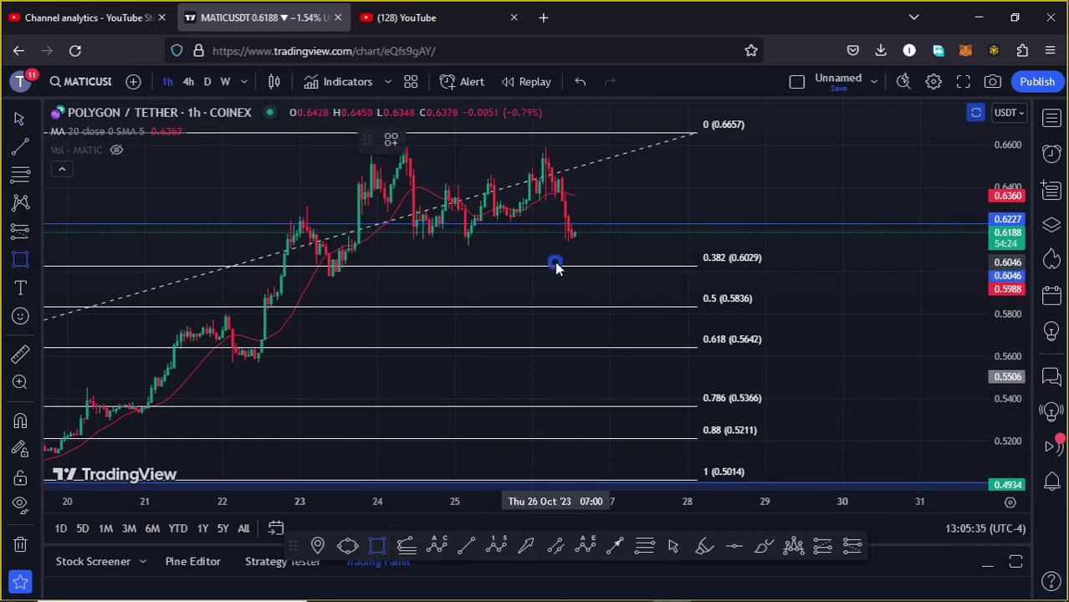
pyautogui.moveTo(554, 264); pyautogui.dragTo(682, 349)
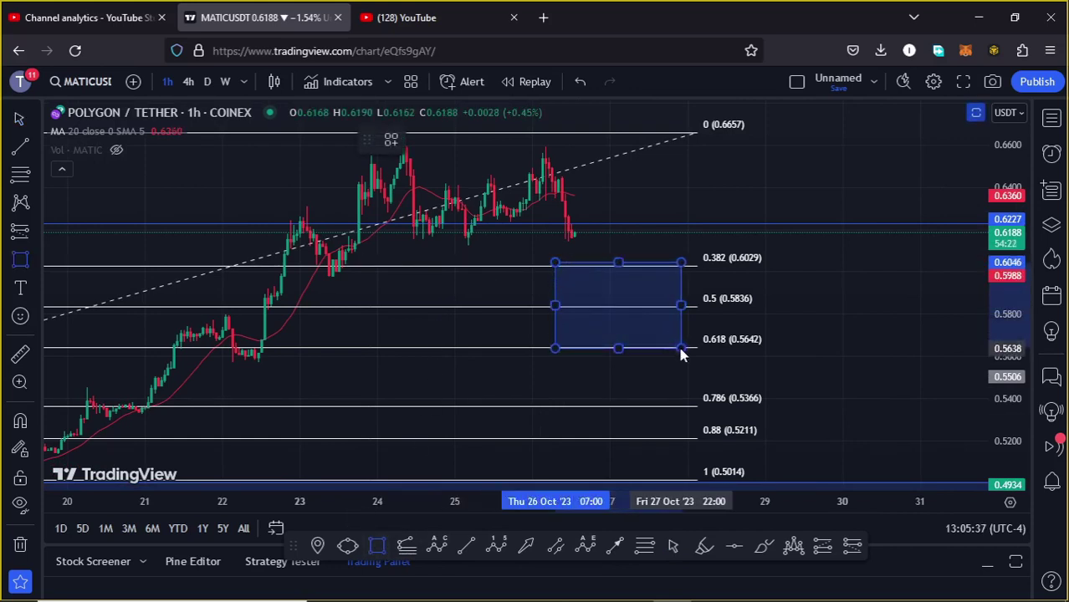
pyautogui.moveTo(618, 264); pyautogui.dragTo(614, 267)
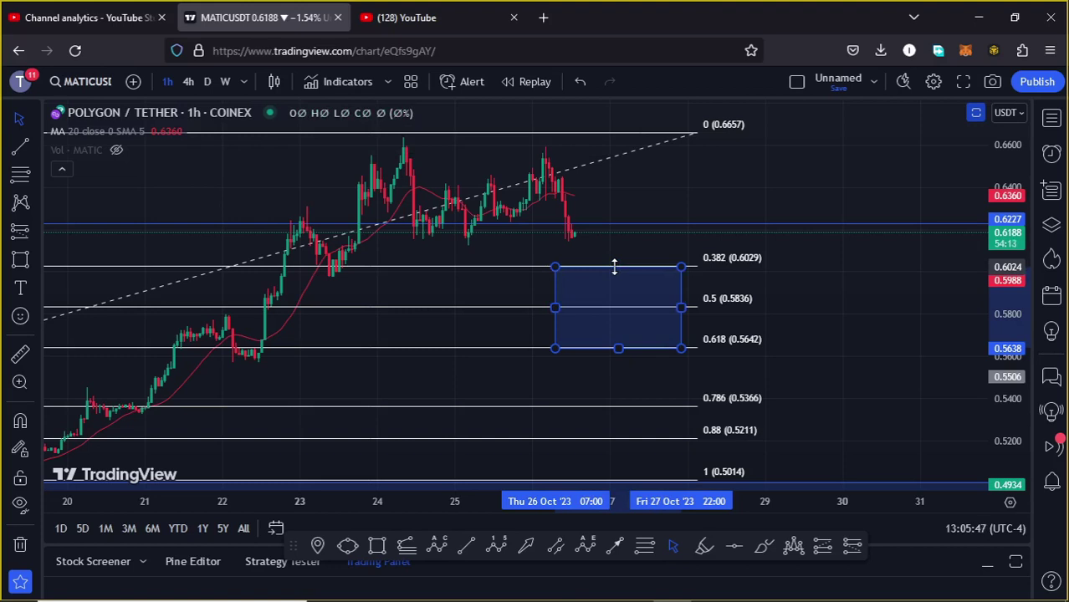
pyautogui.moveTo(614, 267); pyautogui.dragTo(613, 268)
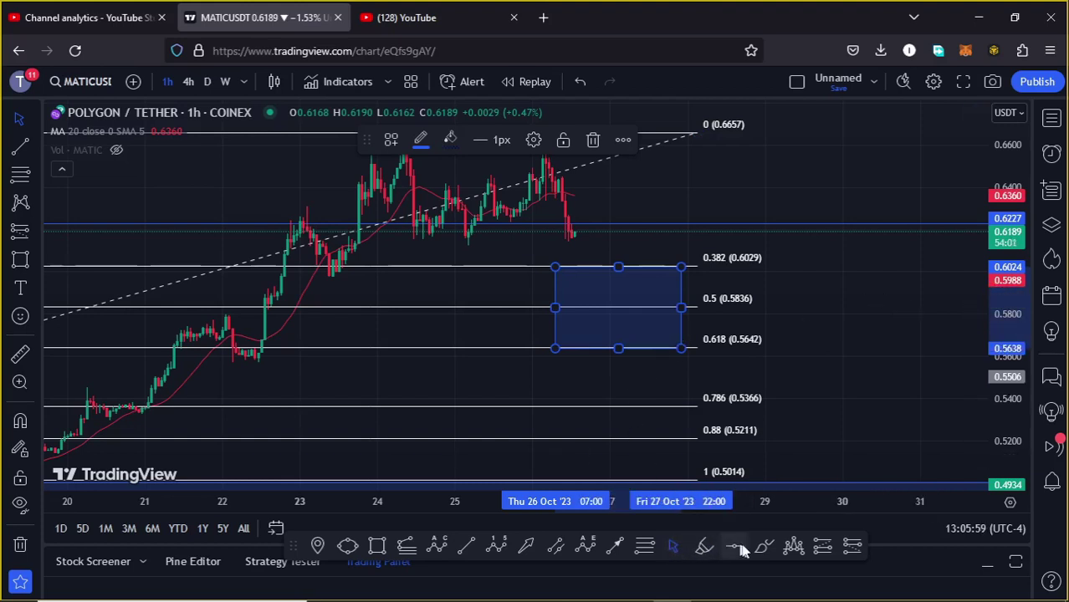
# - Brush a red path from the last candle down into the blue box, looping it, then rising above 0.66
pyautogui.click(766, 548)
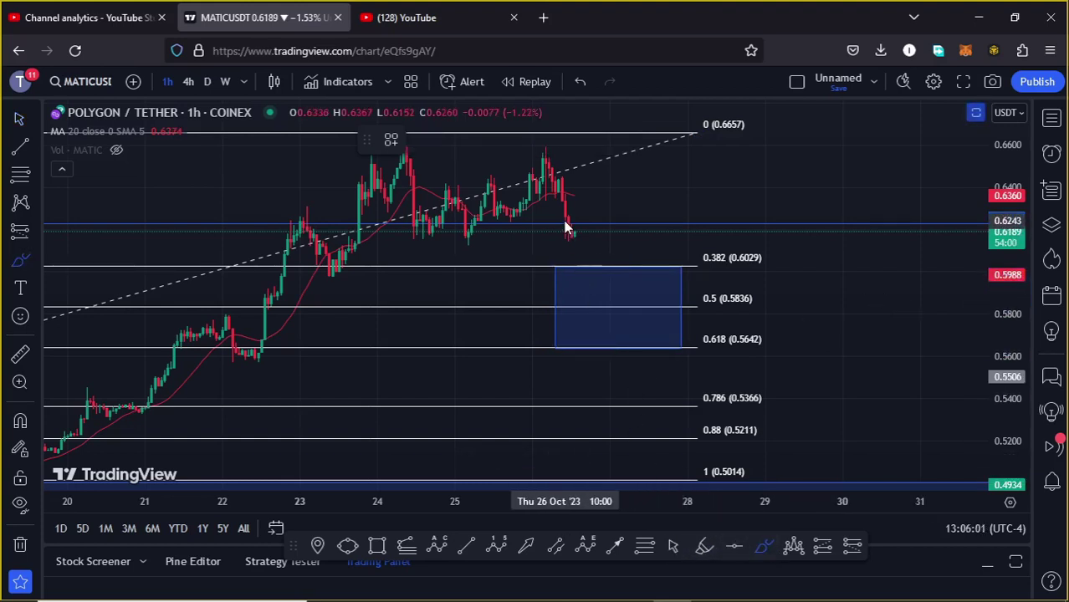
pyautogui.moveTo(565, 224)
pyautogui.mouseDown()
pyautogui.moveTo(573, 247)
pyautogui.moveTo(590, 228)
pyautogui.mouseUp()
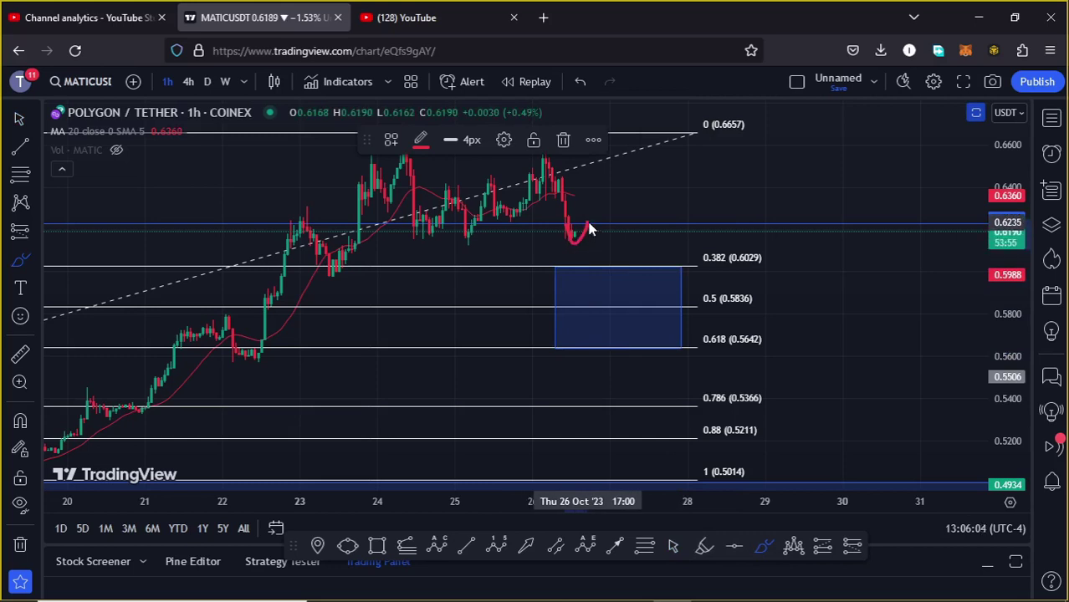
pyautogui.moveTo(589, 229)
pyautogui.mouseDown()
pyautogui.moveTo(635, 333)
pyautogui.moveTo(679, 286)
pyautogui.moveTo(640, 274)
pyautogui.moveTo(622, 322)
pyautogui.moveTo(686, 301)
pyautogui.moveTo(655, 261)
pyautogui.moveTo(623, 298)
pyautogui.moveTo(623, 346)
pyautogui.mouseUp()
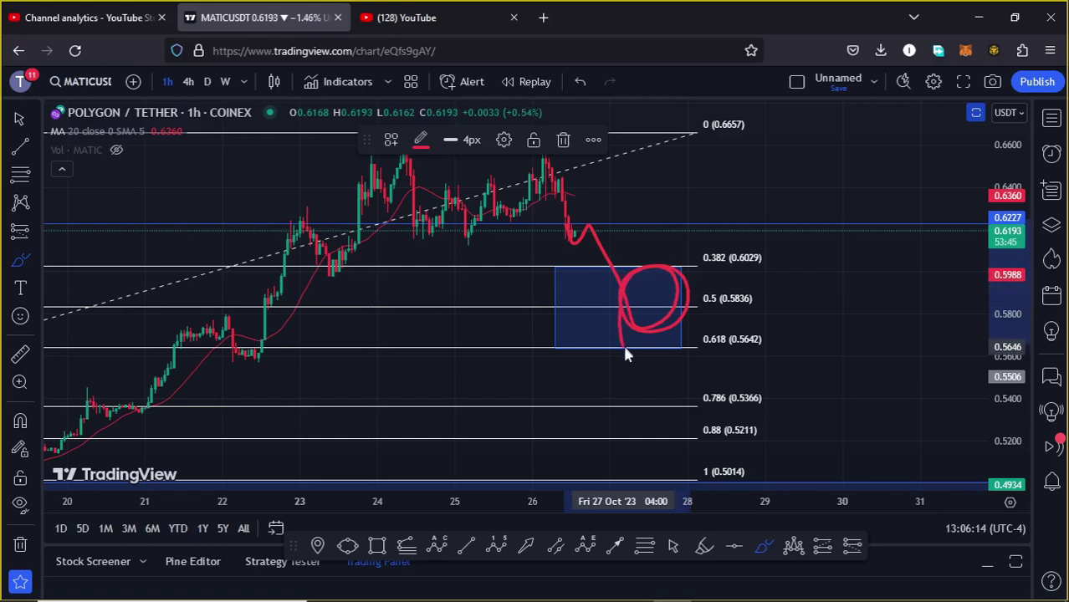
pyautogui.moveTo(640, 329)
pyautogui.mouseDown()
pyautogui.moveTo(694, 191)
pyautogui.moveTo(725, 232)
pyautogui.moveTo(828, 98)
pyautogui.mouseUp()
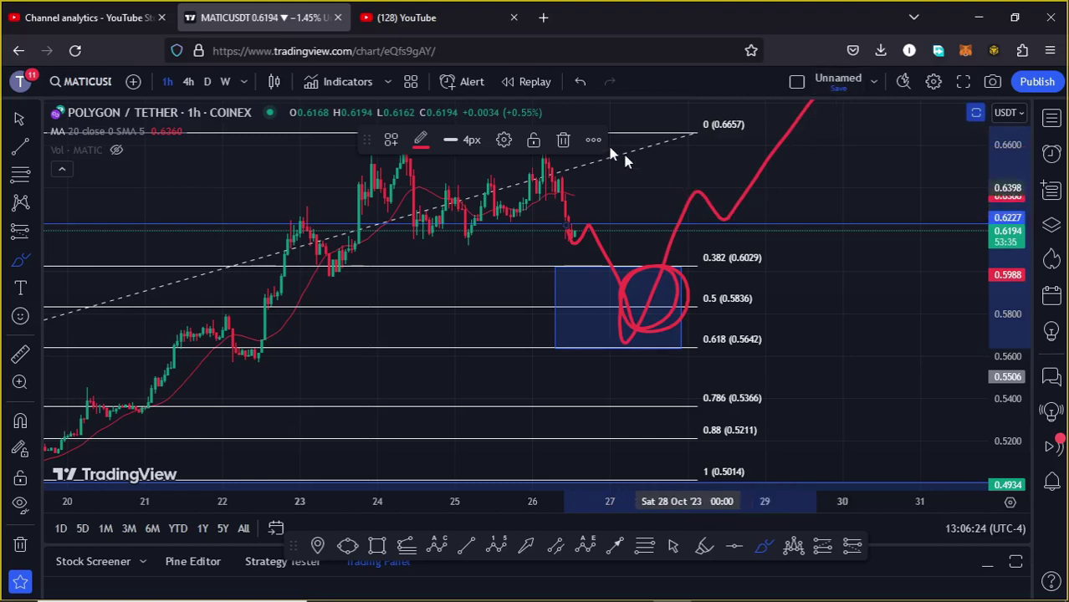
# - Redraw the red projection dropping into the 0.618 box, widen the price range, and select the hourly Fib
pyautogui.click(563, 139)
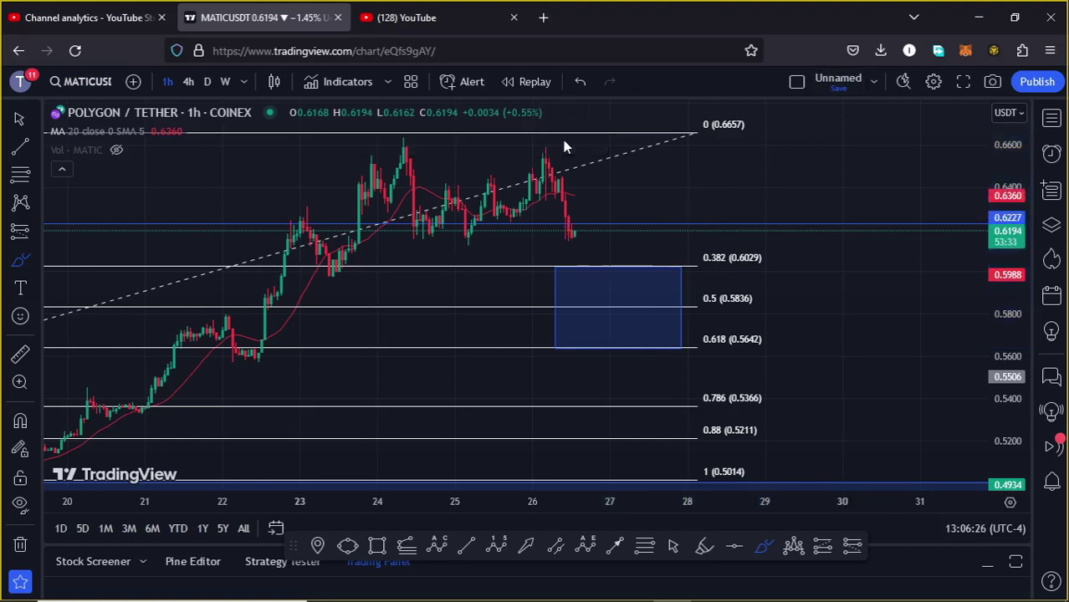
pyautogui.moveTo(568, 232)
pyautogui.mouseDown()
pyautogui.moveTo(613, 340)
pyautogui.moveTo(628, 343)
pyautogui.moveTo(639, 289)
pyautogui.moveTo(608, 341)
pyautogui.moveTo(631, 349)
pyautogui.moveTo(654, 341)
pyautogui.moveTo(671, 419)
pyautogui.mouseUp()
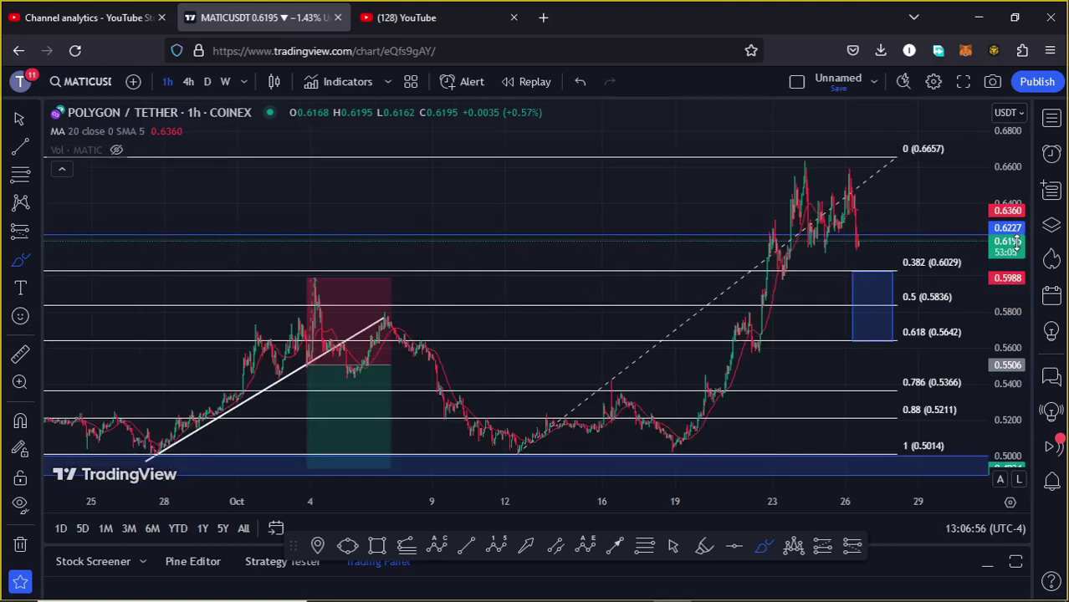
pyautogui.moveTo(1012, 243); pyautogui.dragTo(1012, 286)
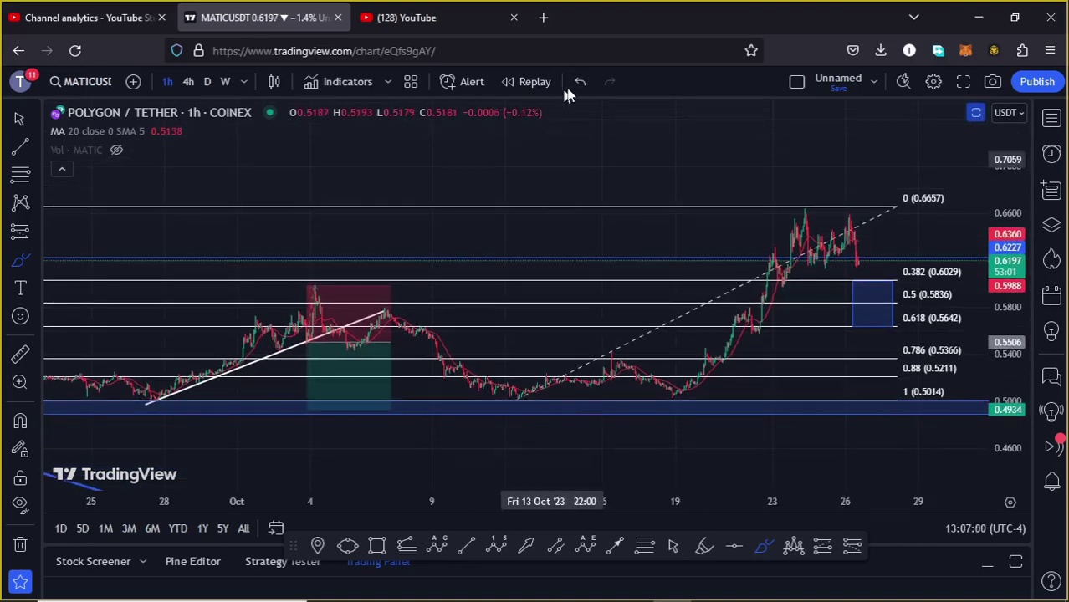
pyautogui.click(673, 544)
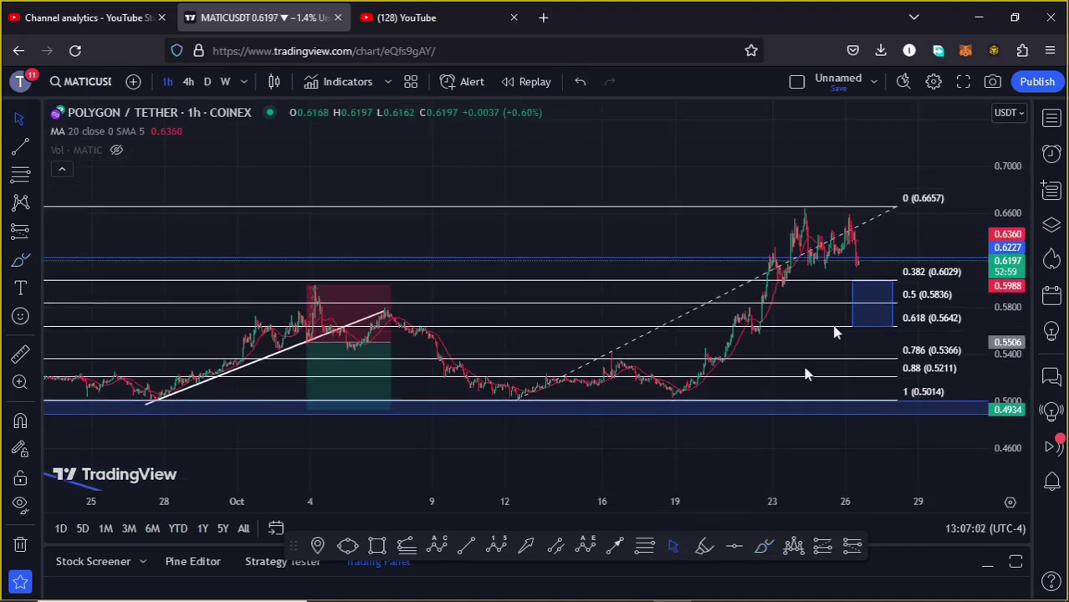
pyautogui.click(893, 210)
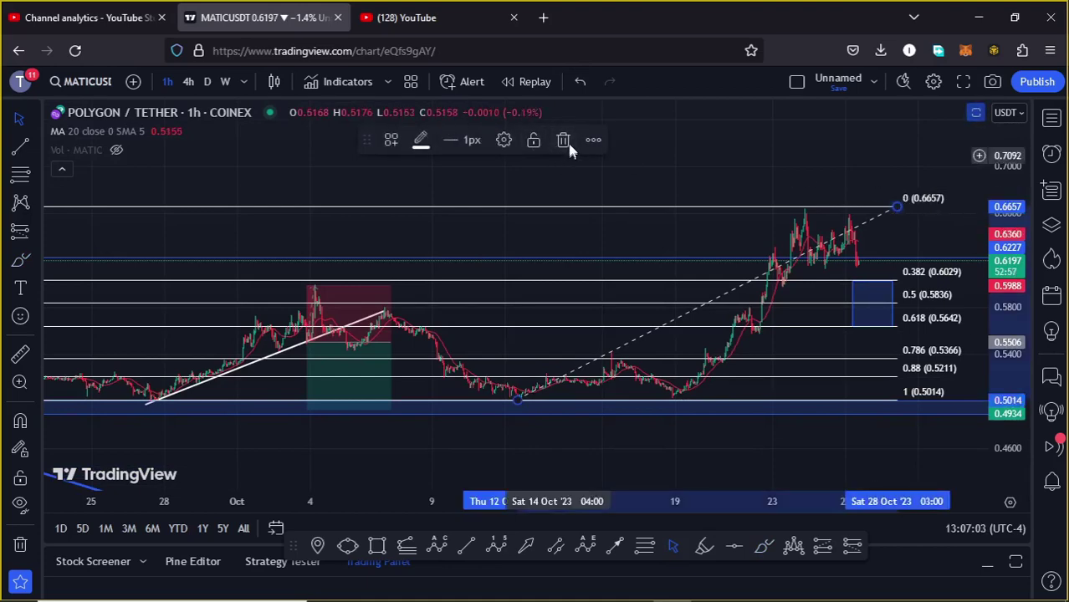
# - Delete the hourly Fib, switch to daily candles, and remove the old 0.3097–3.2753 daily Fib retracement
pyautogui.press('Delete')
pyautogui.click(206, 82)
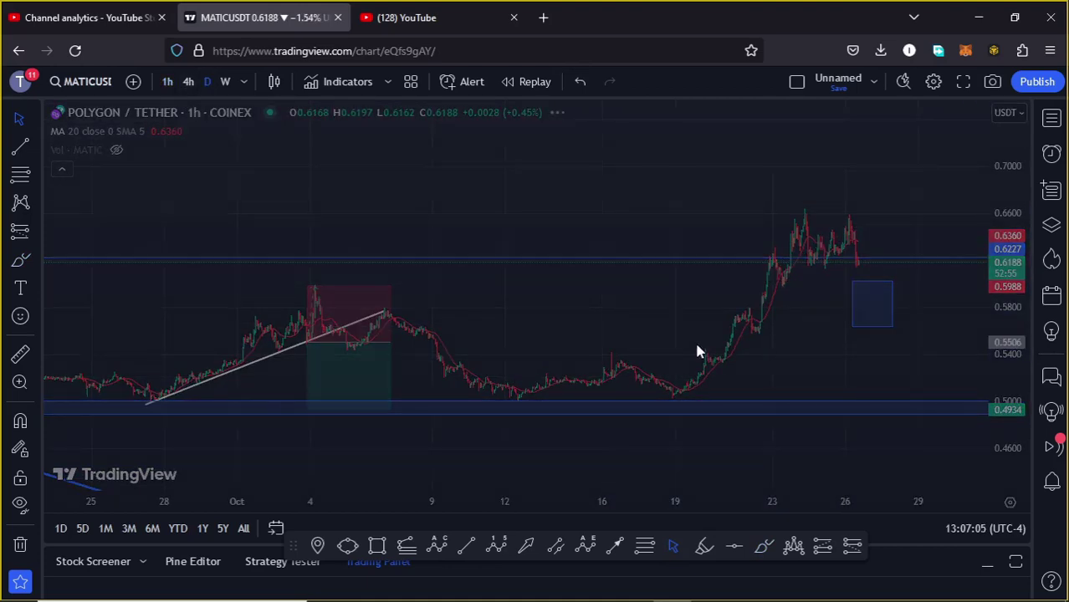
pyautogui.scroll(-5, 749, 356)
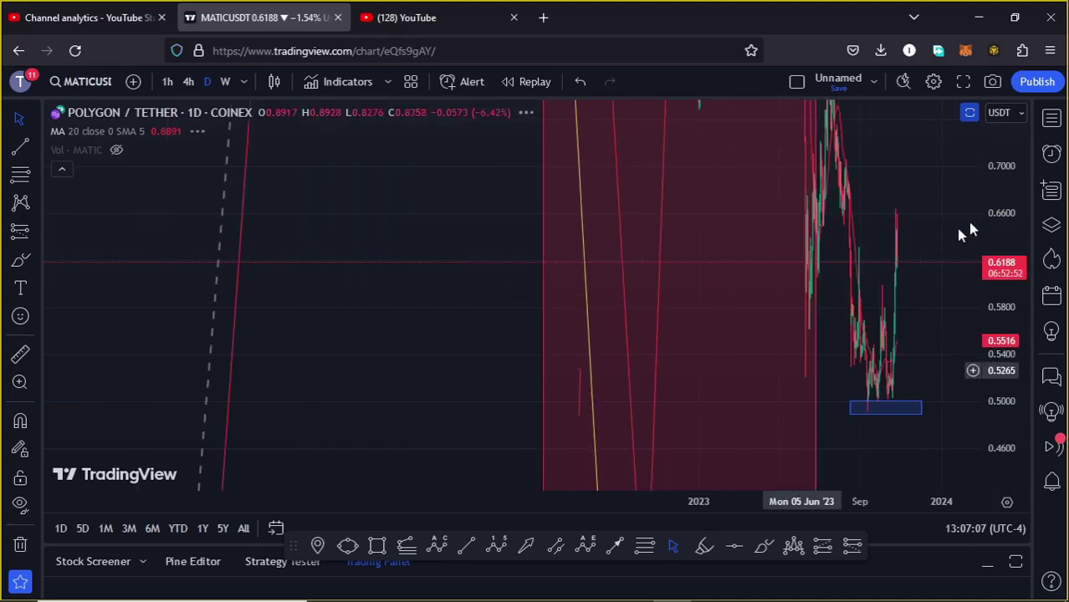
pyautogui.moveTo(1006, 243); pyautogui.dragTo(932, 275)
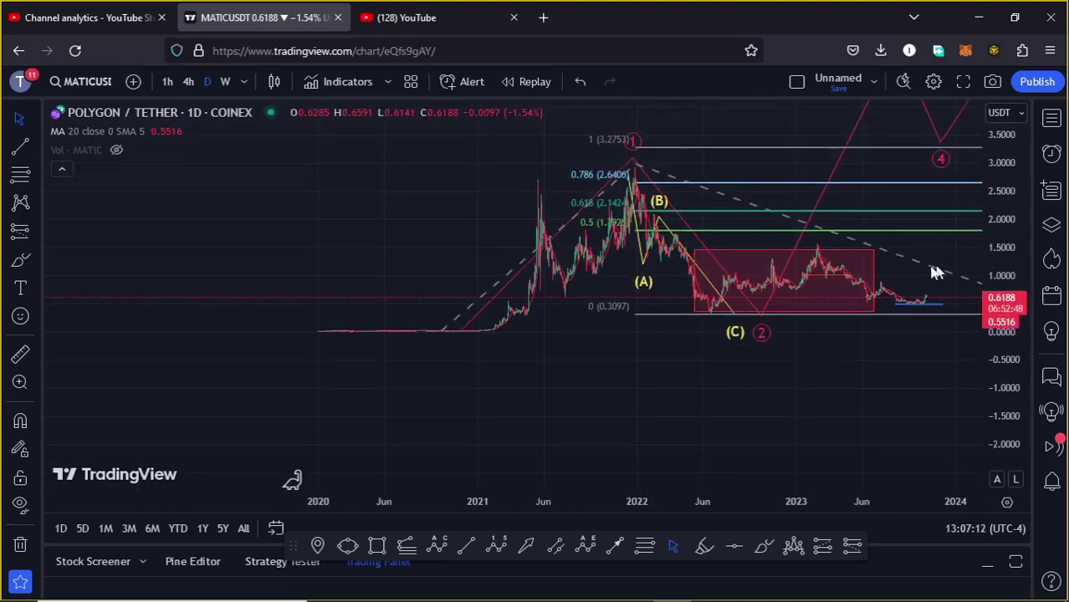
pyautogui.moveTo(866, 299); pyautogui.dragTo(806, 310)
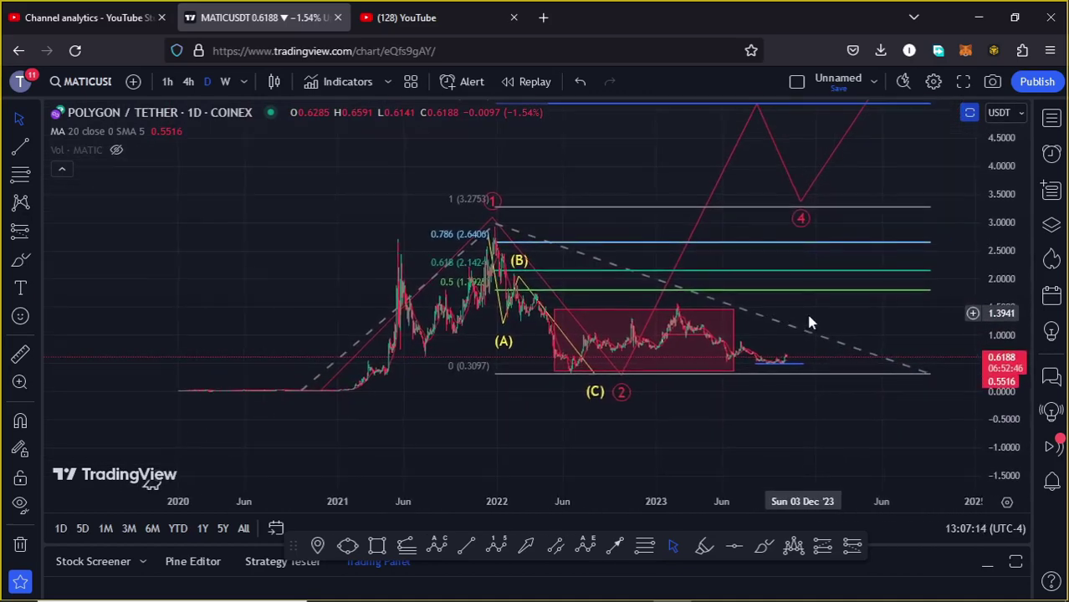
pyautogui.click(919, 369)
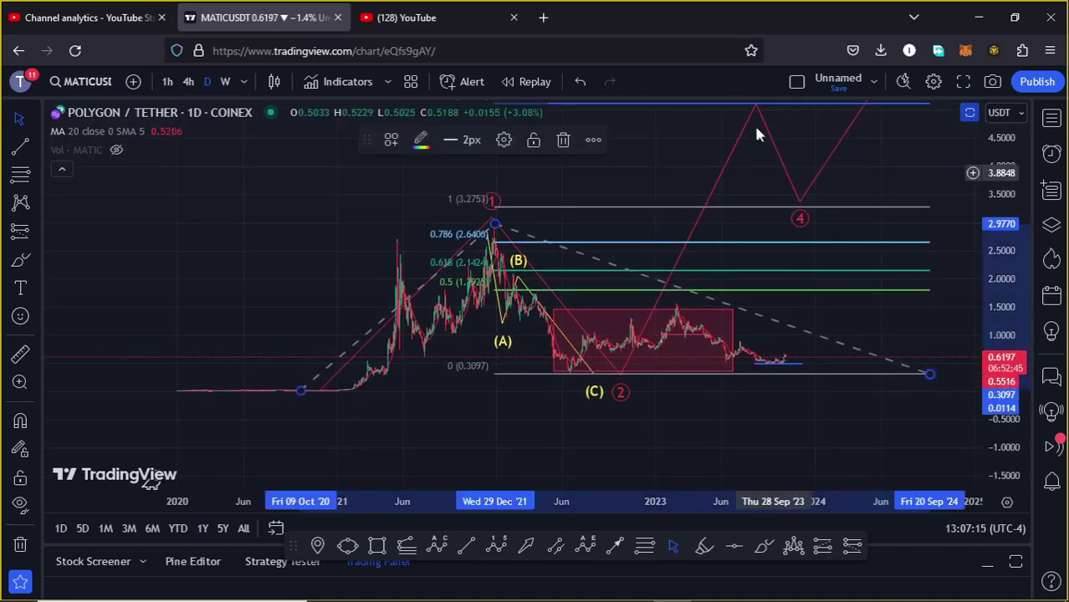
pyautogui.click(562, 139)
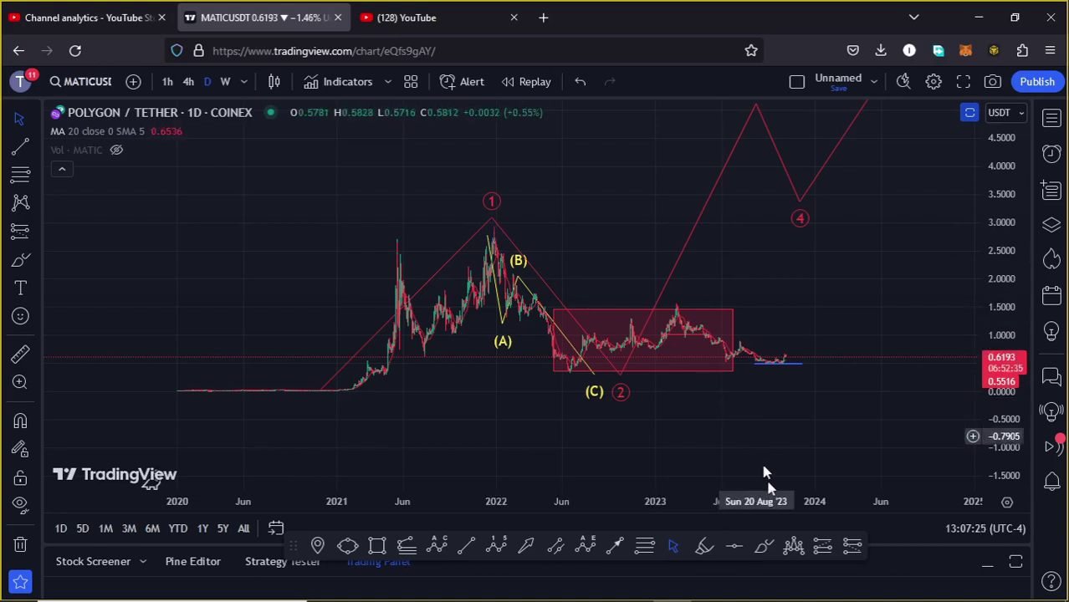
pyautogui.click(763, 546)
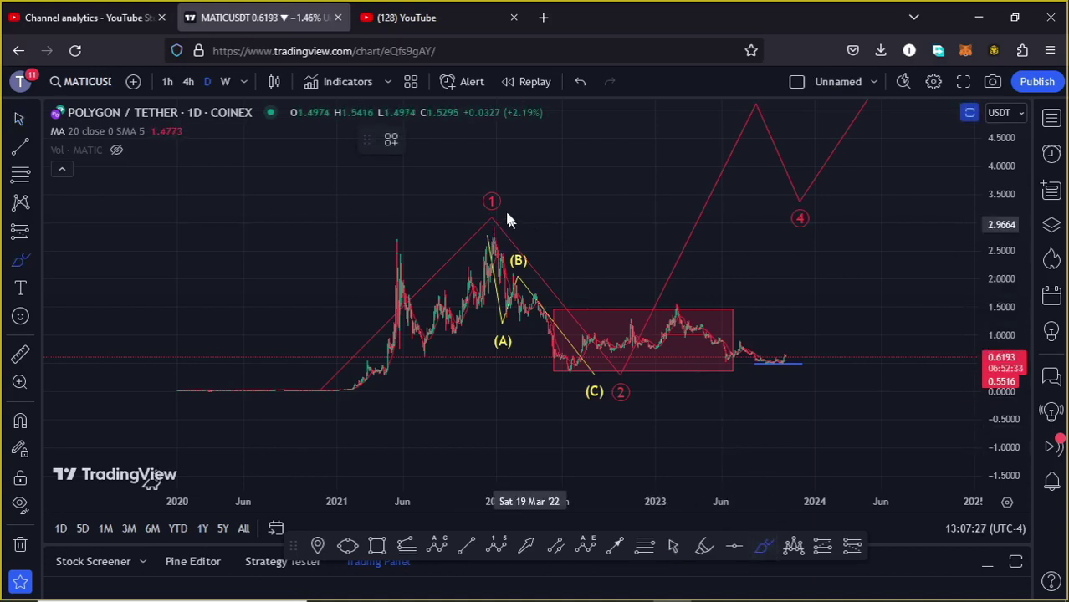
pyautogui.moveTo(495, 170)
pyautogui.mouseDown()
pyautogui.moveTo(482, 173)
pyautogui.moveTo(460, 221)
pyautogui.moveTo(546, 221)
pyautogui.moveTo(477, 171)
pyautogui.mouseUp()
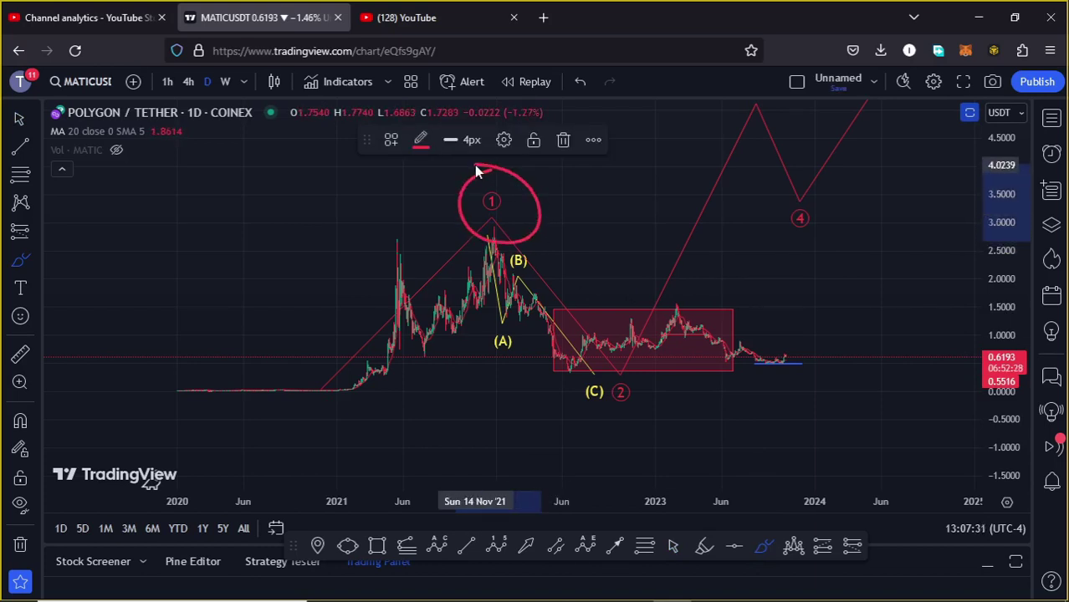
pyautogui.click(563, 140)
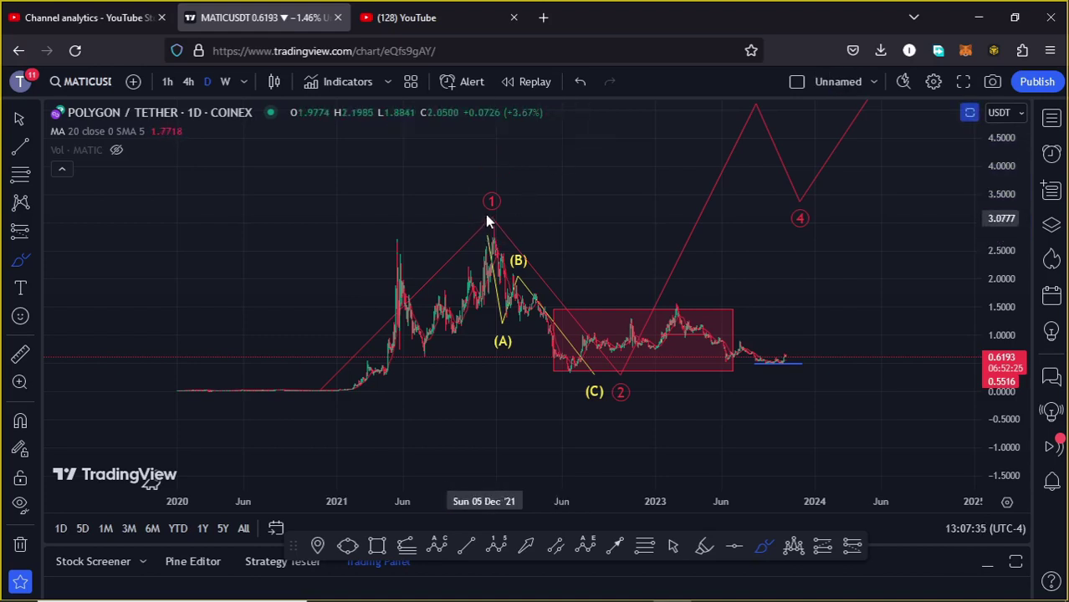
pyautogui.moveTo(499, 240)
pyautogui.mouseDown()
pyautogui.moveTo(626, 414)
pyautogui.moveTo(640, 363)
pyautogui.moveTo(596, 378)
pyautogui.mouseUp()
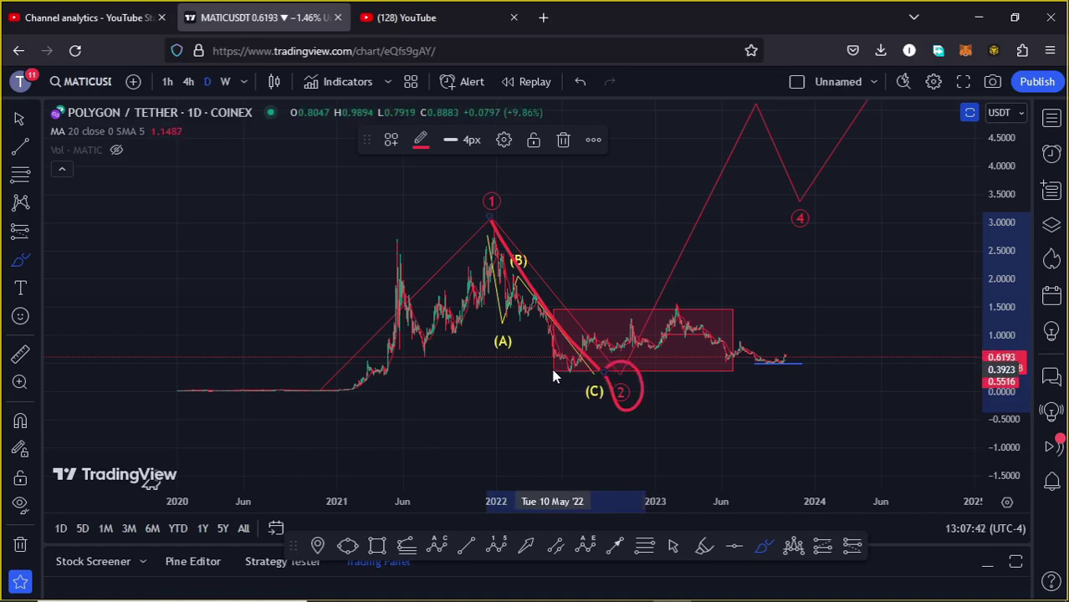
pyautogui.moveTo(583, 332)
pyautogui.mouseDown()
pyautogui.moveTo(606, 312)
pyautogui.moveTo(649, 362)
pyautogui.moveTo(685, 315)
pyautogui.moveTo(719, 381)
pyautogui.mouseUp()
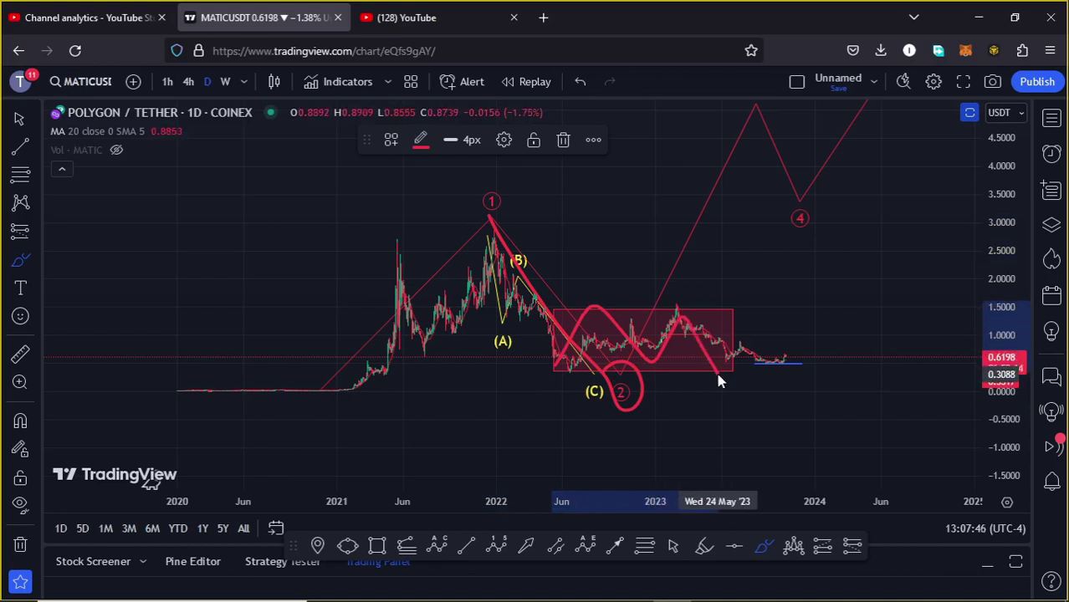
pyautogui.click(563, 140)
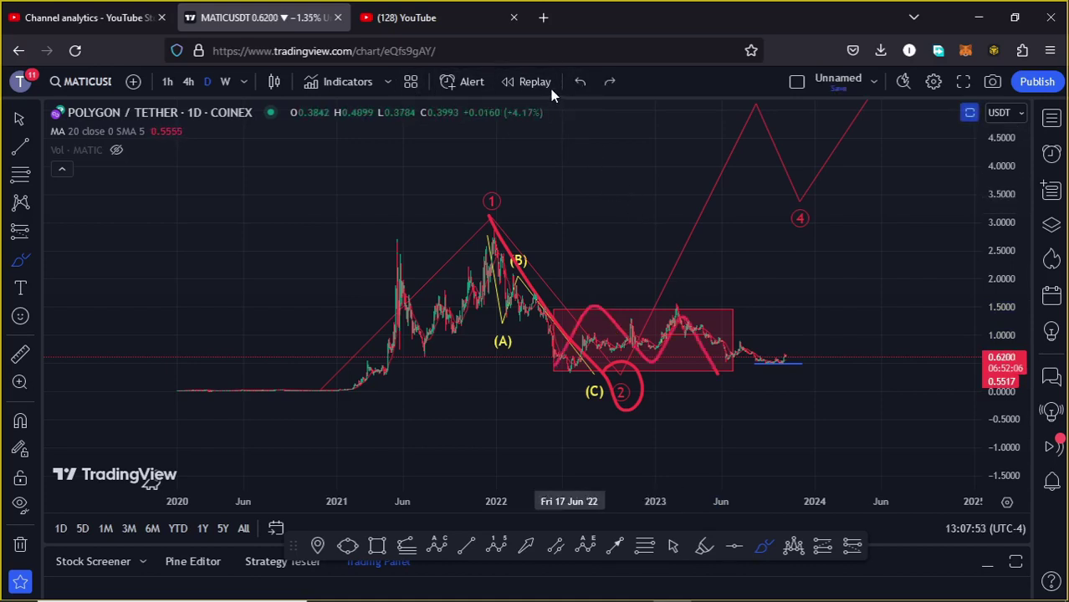
pyautogui.click(579, 82)
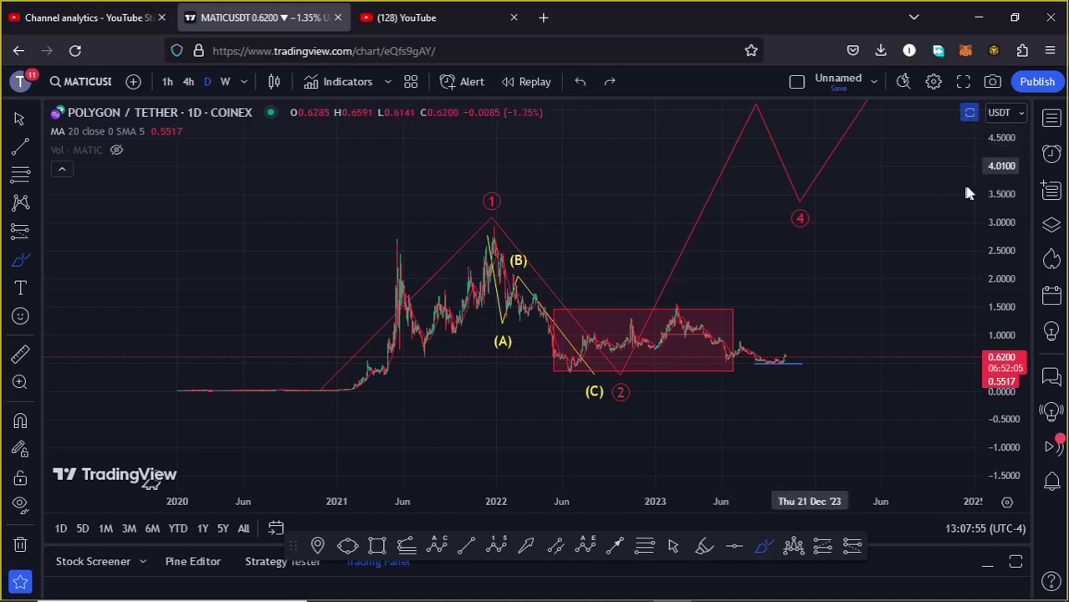
# - Rescale prices to show the wave 3 peak near 5.0, circling and erasing it, then choose Trend-Based Fib Extension
pyautogui.moveTo(1006, 193); pyautogui.dragTo(1006, 219)
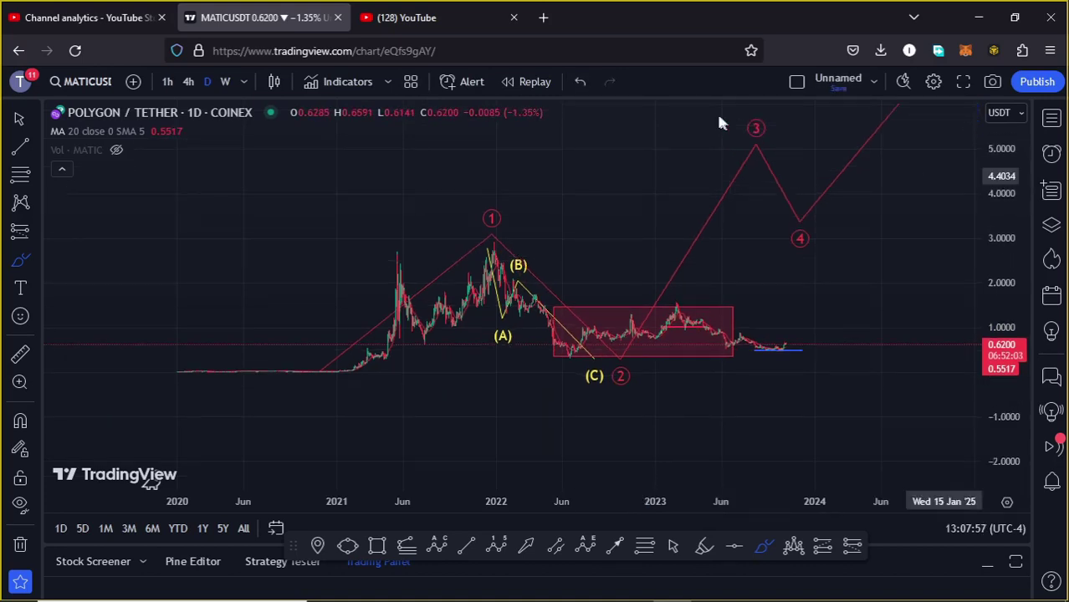
pyautogui.moveTo(754, 109)
pyautogui.mouseDown()
pyautogui.moveTo(729, 111)
pyautogui.moveTo(766, 181)
pyautogui.moveTo(751, 100)
pyautogui.mouseUp()
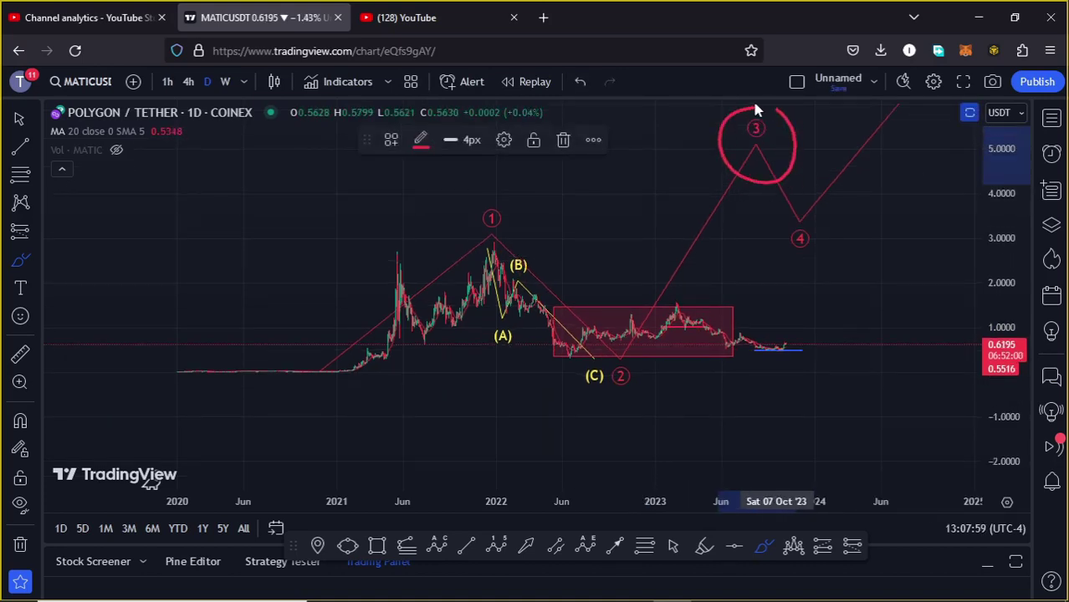
pyautogui.click(563, 140)
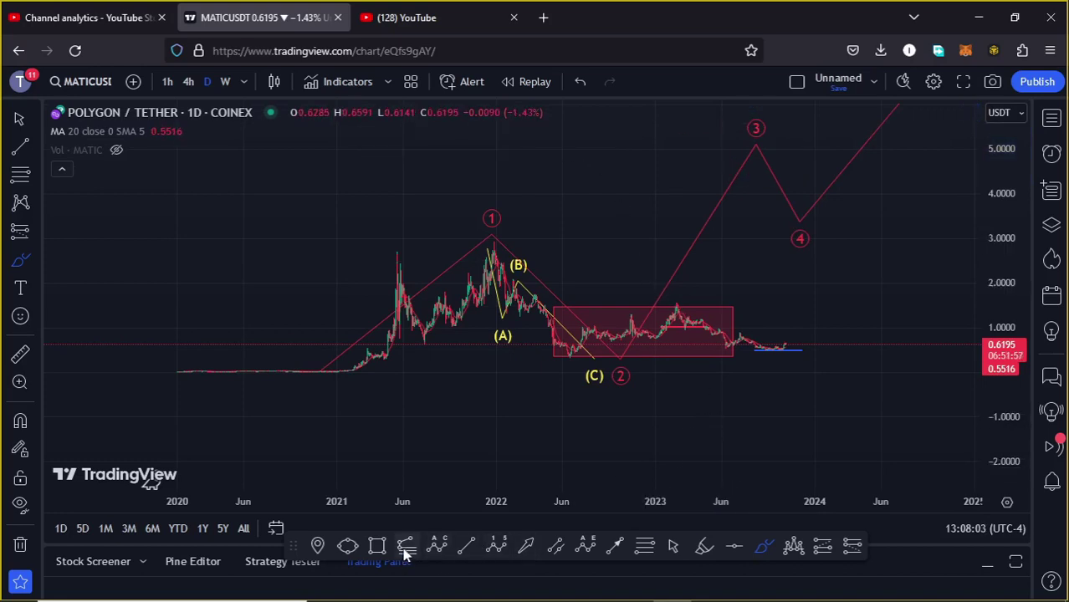
pyautogui.click(407, 545)
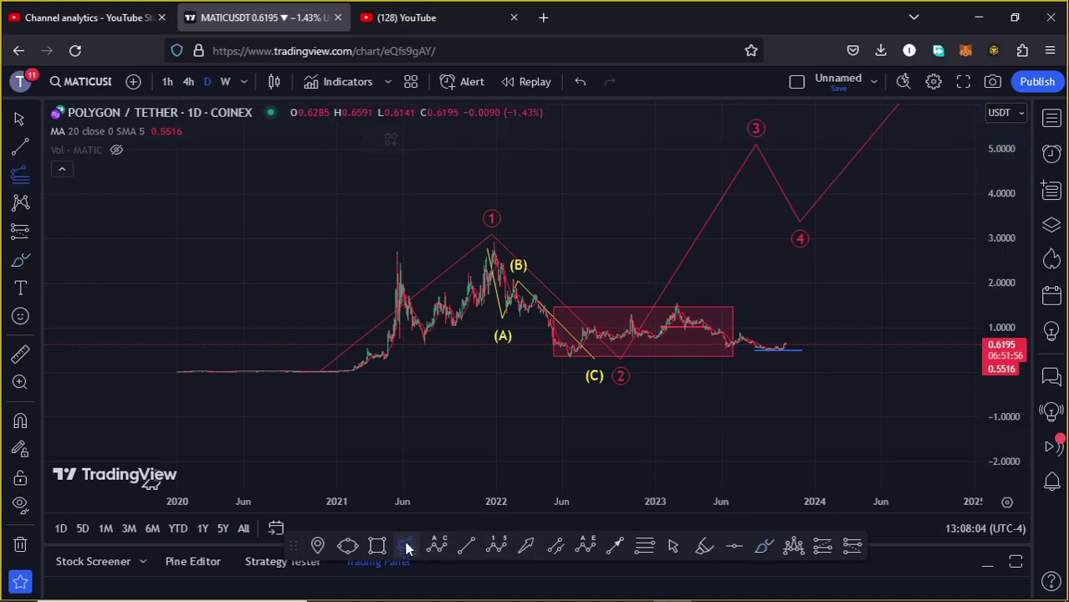
# - Place a trend-based Fib extension from the 2020 base via the wave 1 peak to 0.2914, 1.618 at 5.0112
pyautogui.click(309, 371)
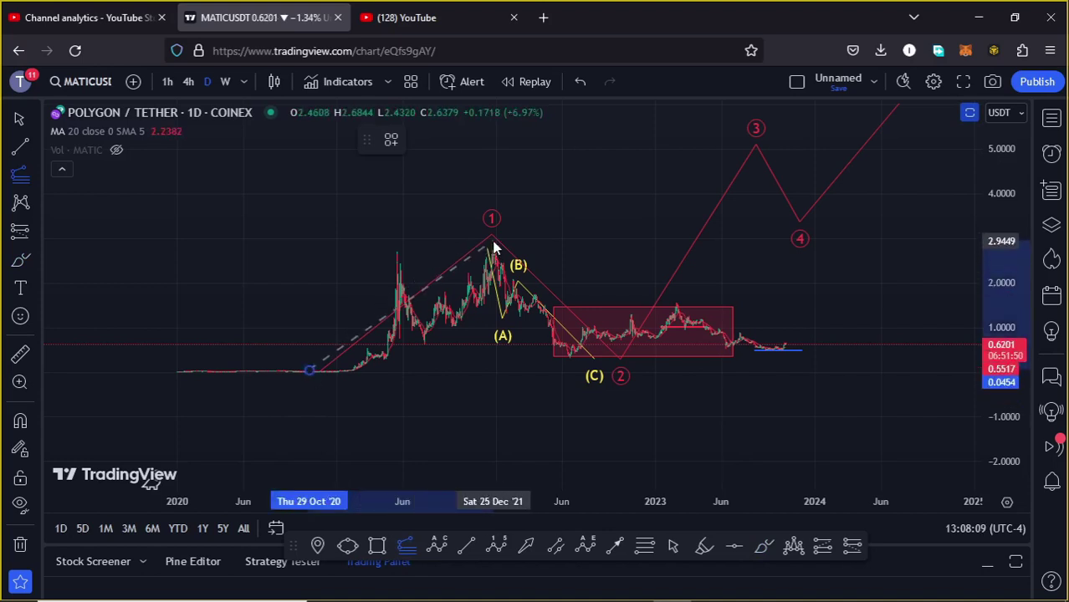
pyautogui.click(493, 243)
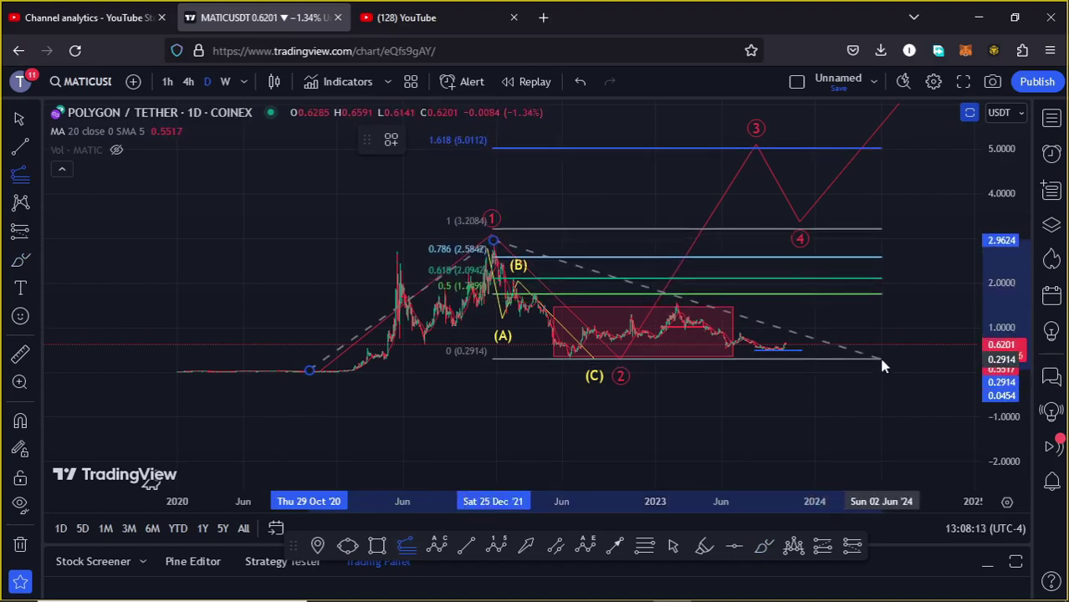
pyautogui.click(883, 361)
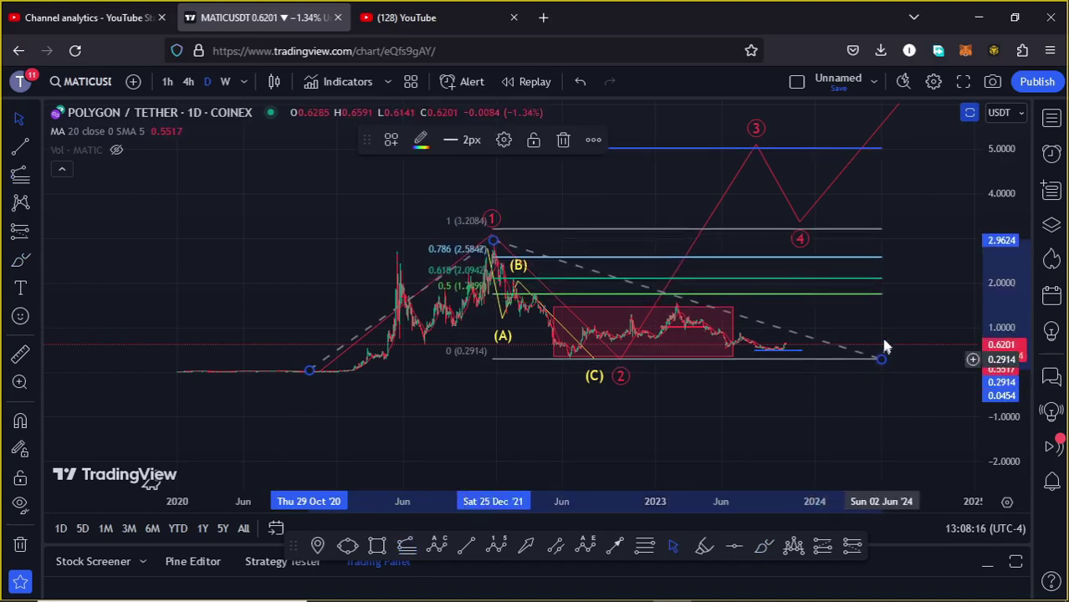
pyautogui.moveTo(921, 184); pyautogui.dragTo(916, 225)
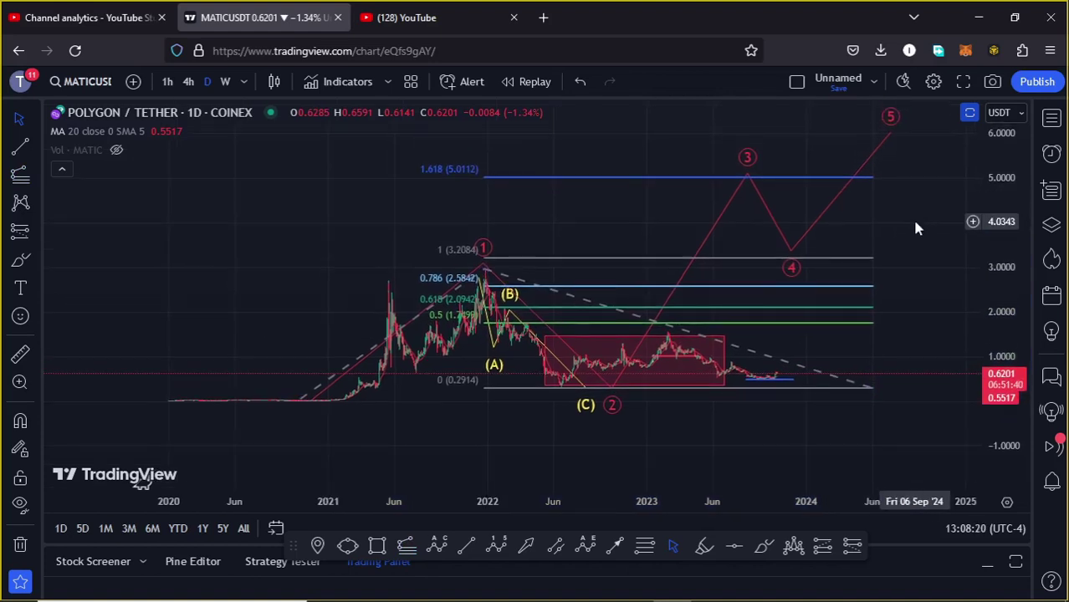